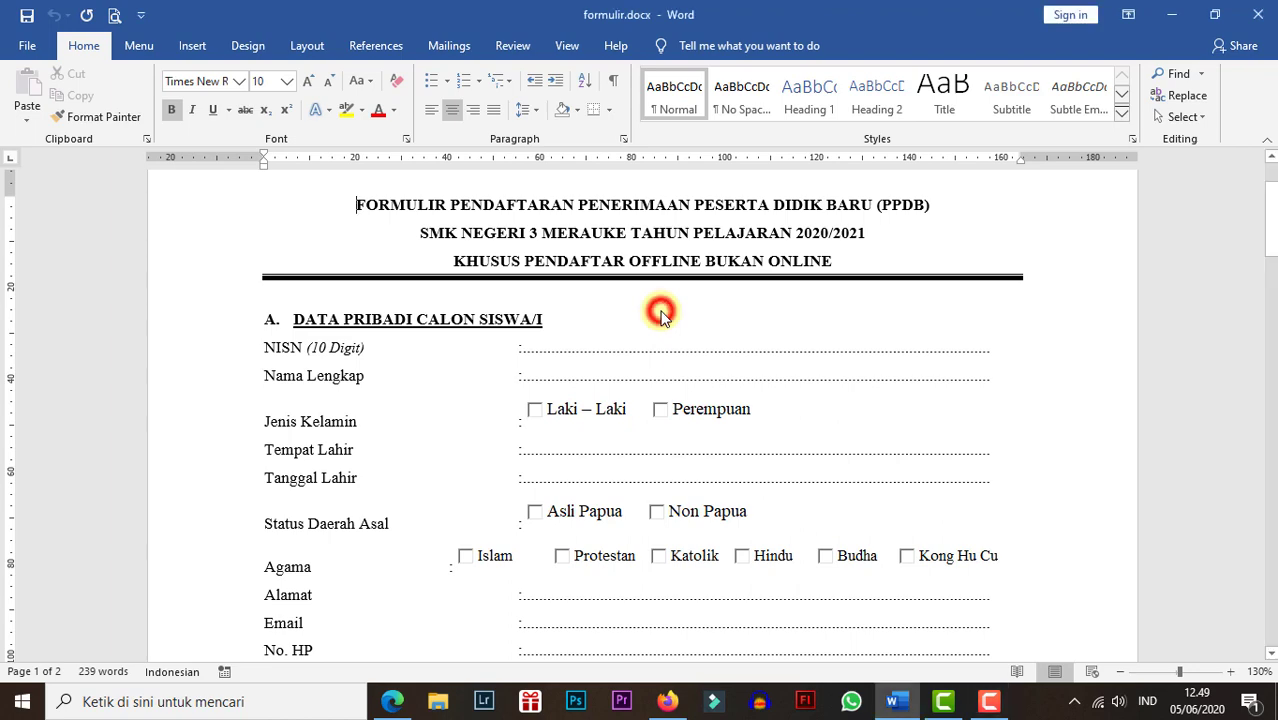
Look through the registration form's check box fields and the gallery of available shapes.
scroll(655, 320, "down", 3)
scroll(655, 320, "up", 3)
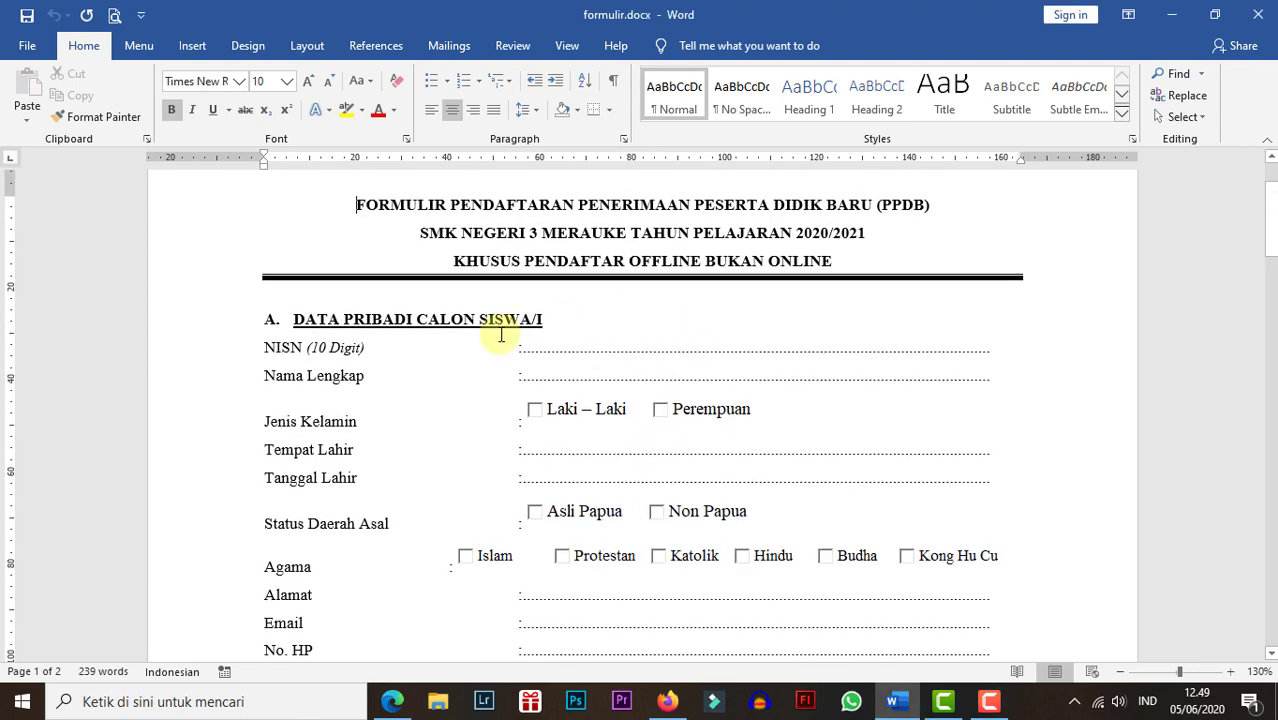
left_click(325, 207)
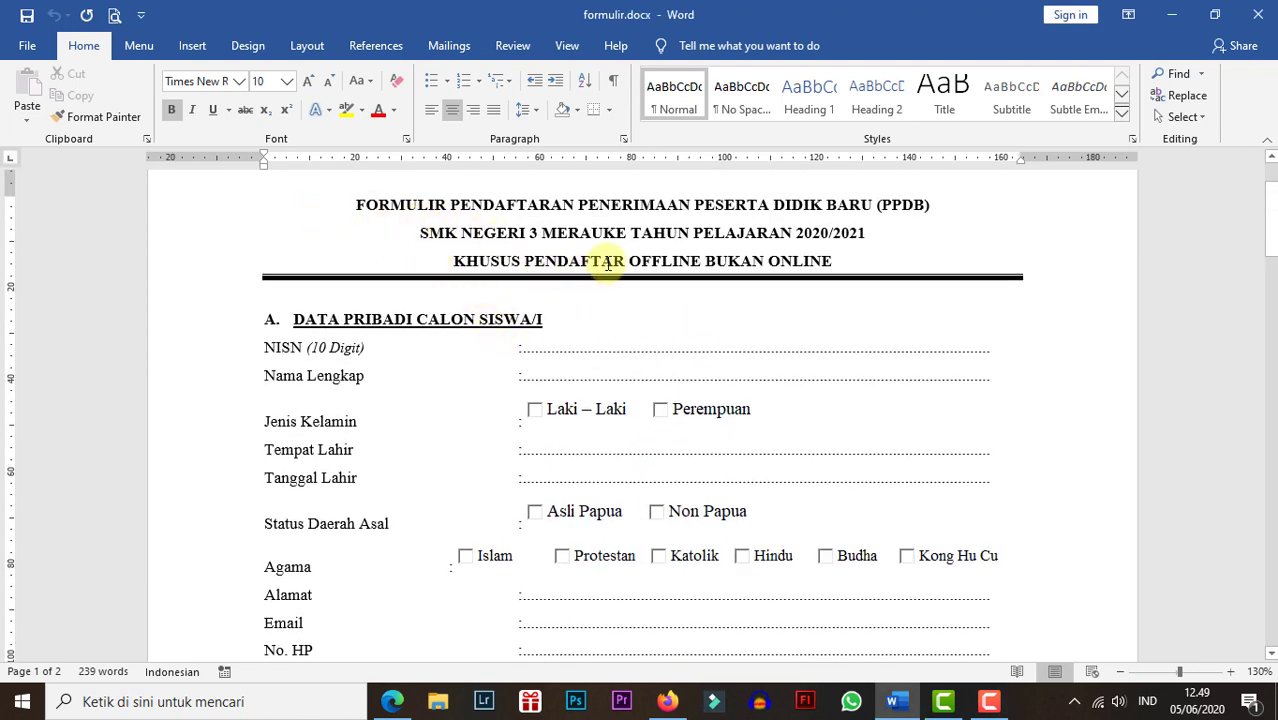
scroll(719, 277, "down", 2)
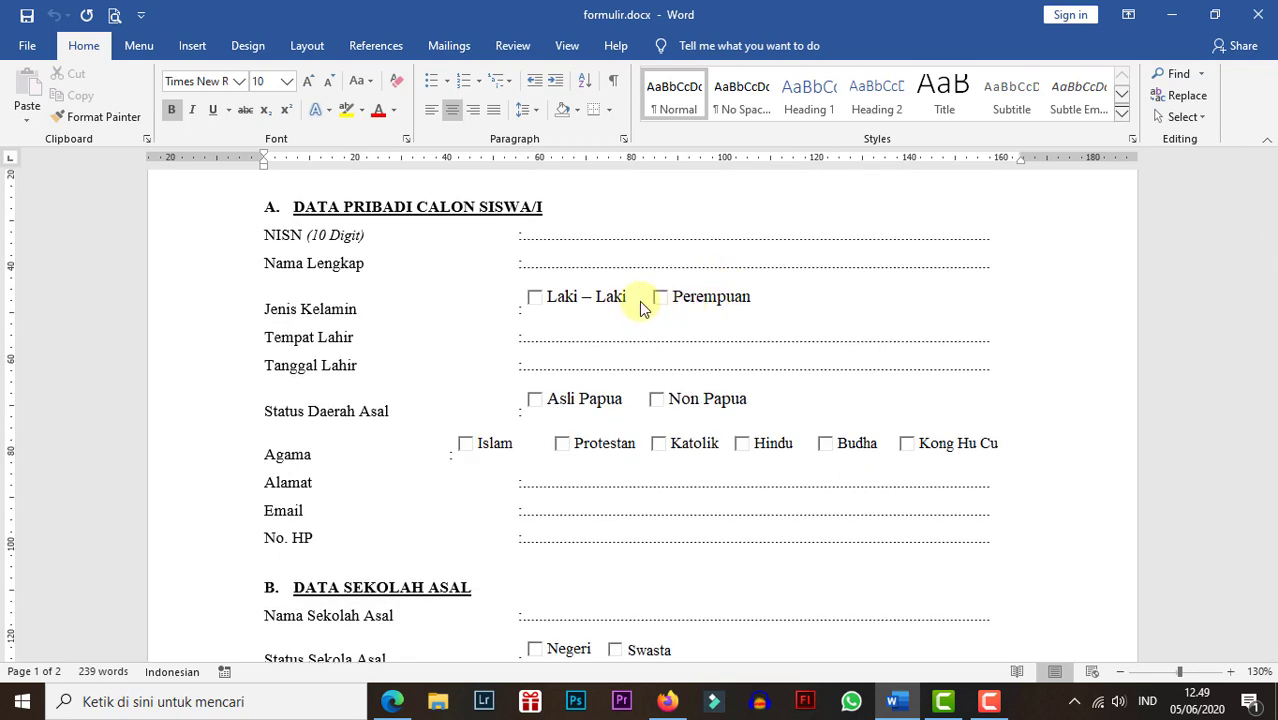
scroll(510, 290, "down", 1)
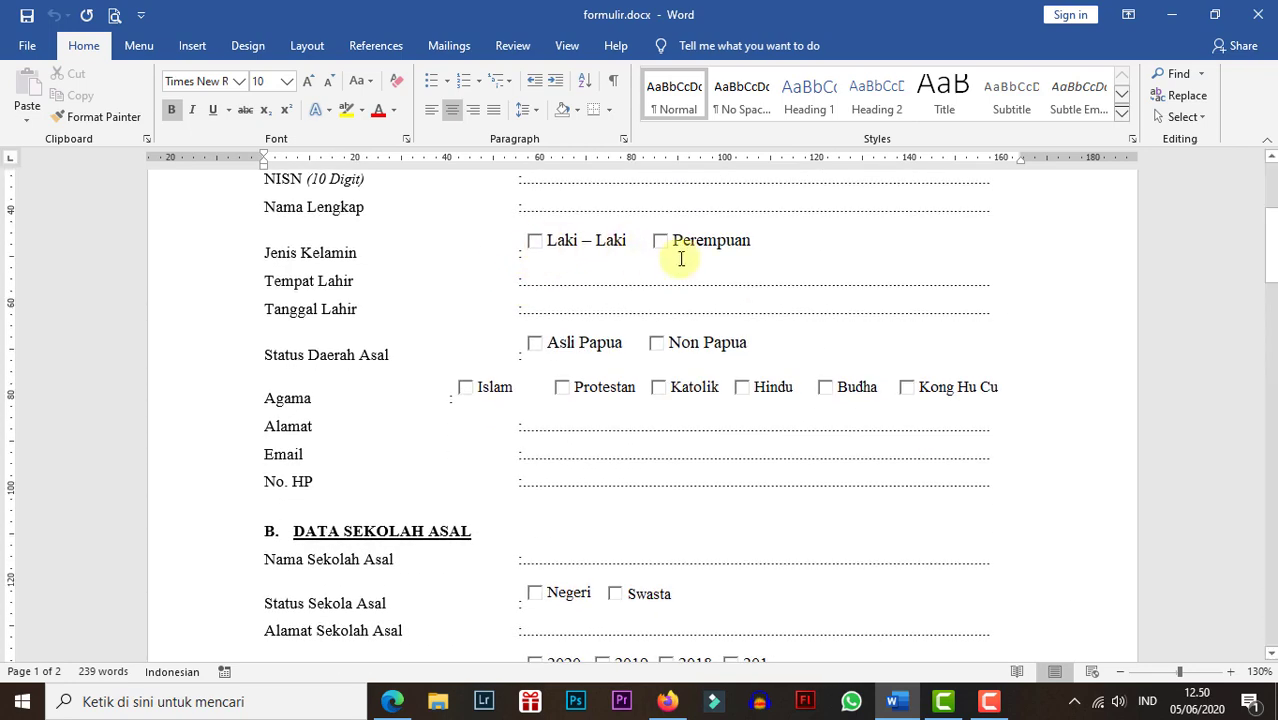
scroll(674, 257, "up", 2)
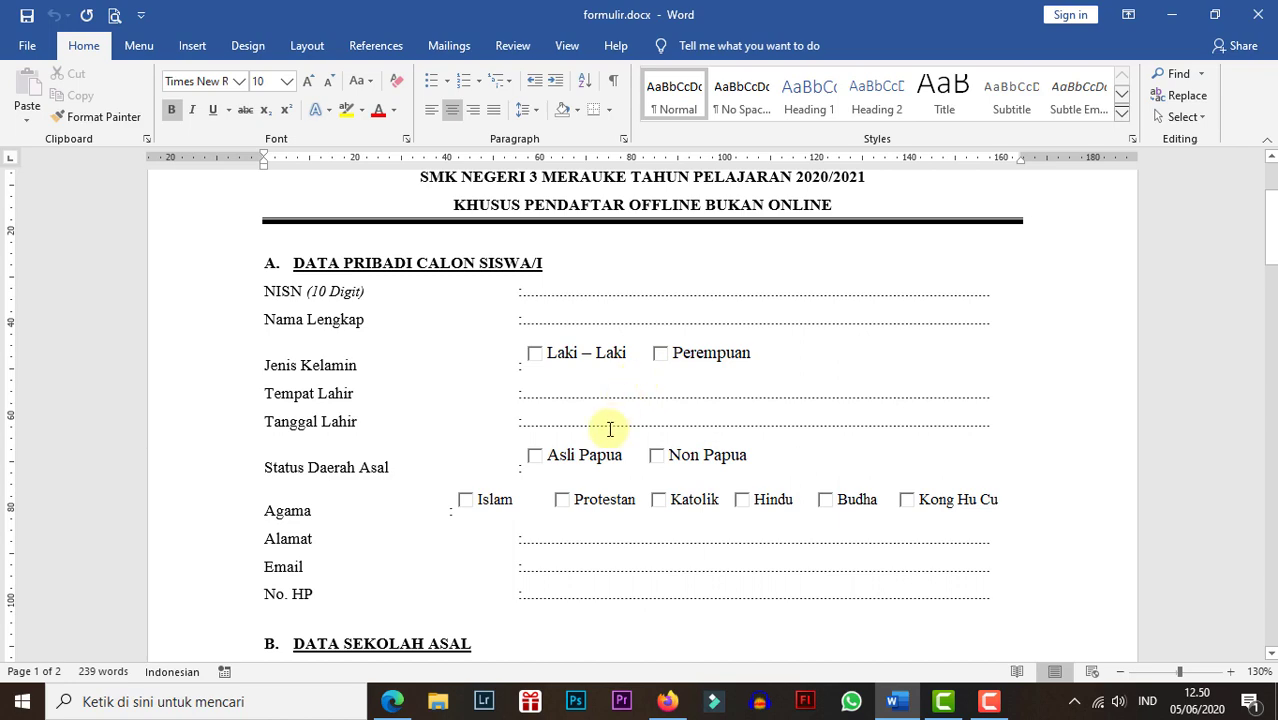
scroll(608, 422, "down", 3)
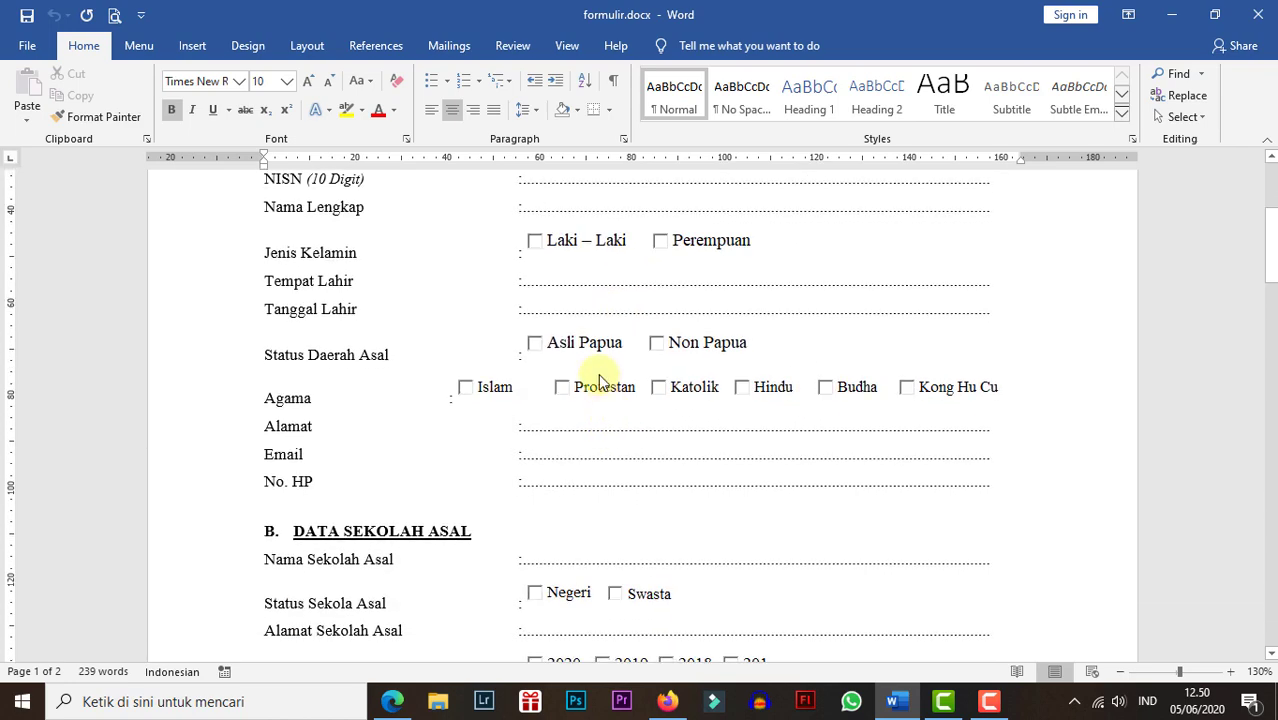
left_click(198, 50)
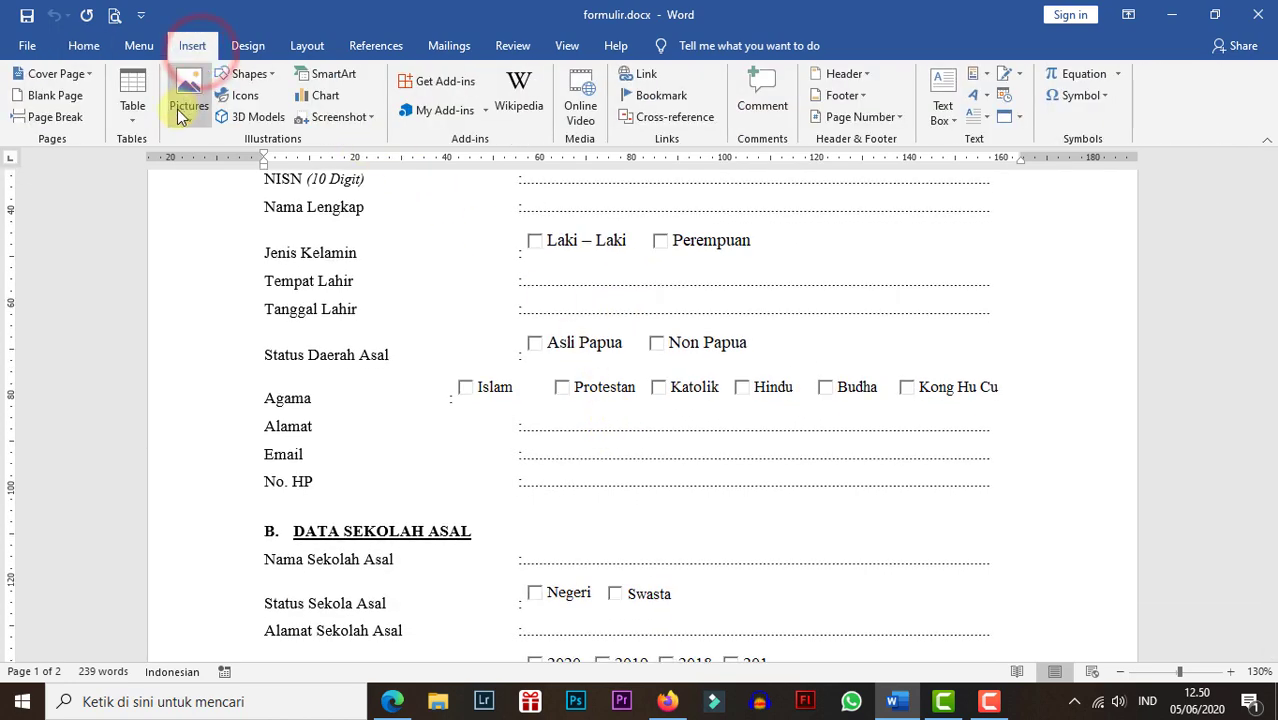
left_click(250, 74)
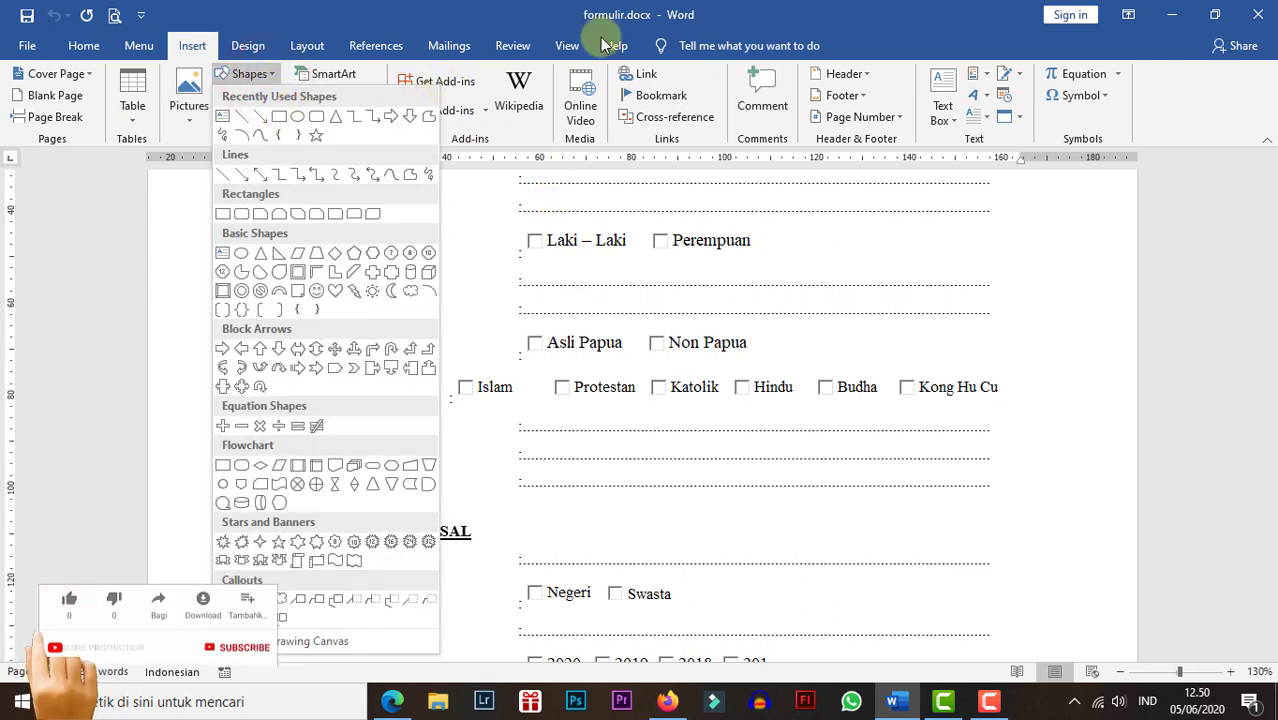
left_click(530, 12)
scroll(560, 380, "down", 4)
scroll(578, 343, "down", 20)
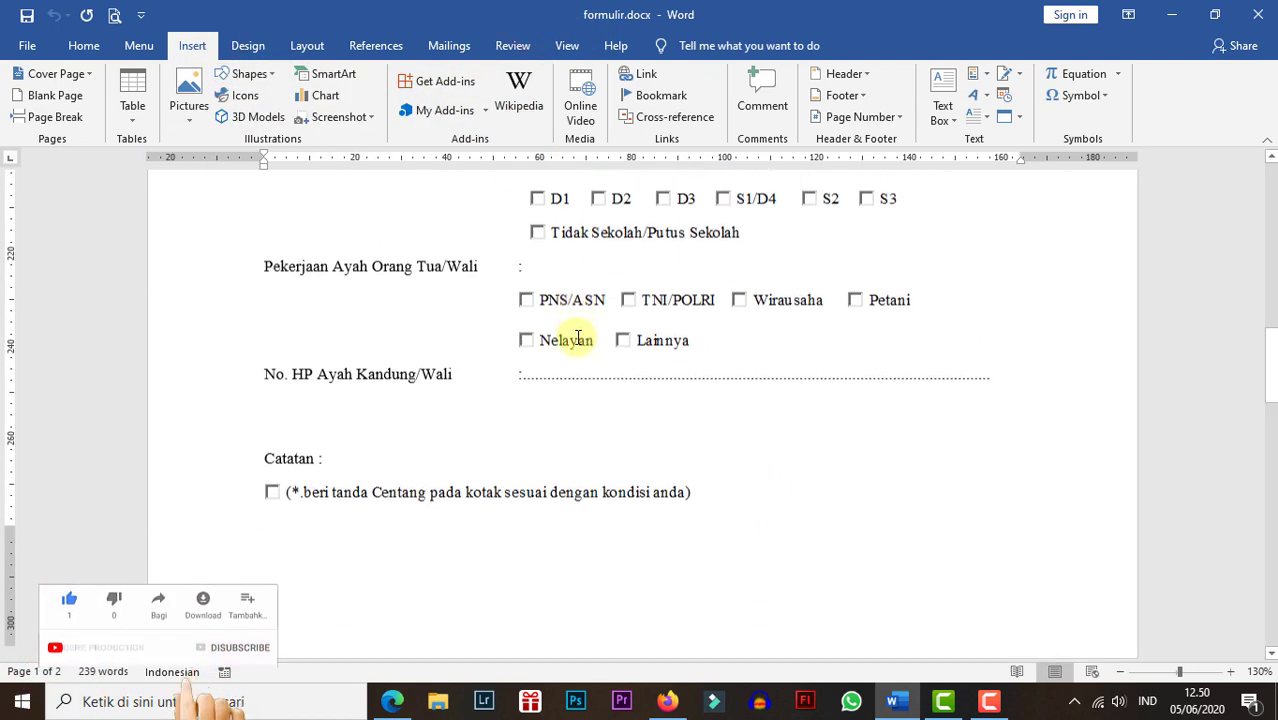
scroll(578, 335, "up", 20)
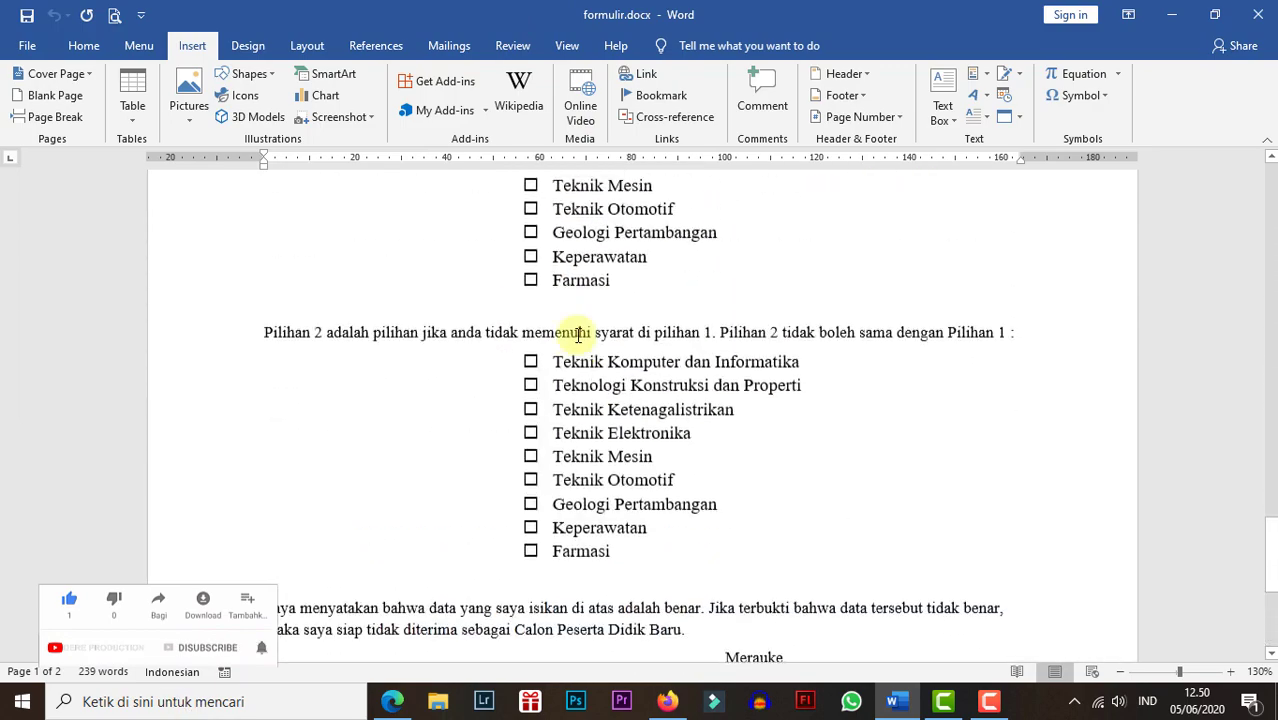
scroll(578, 335, "up", 5)
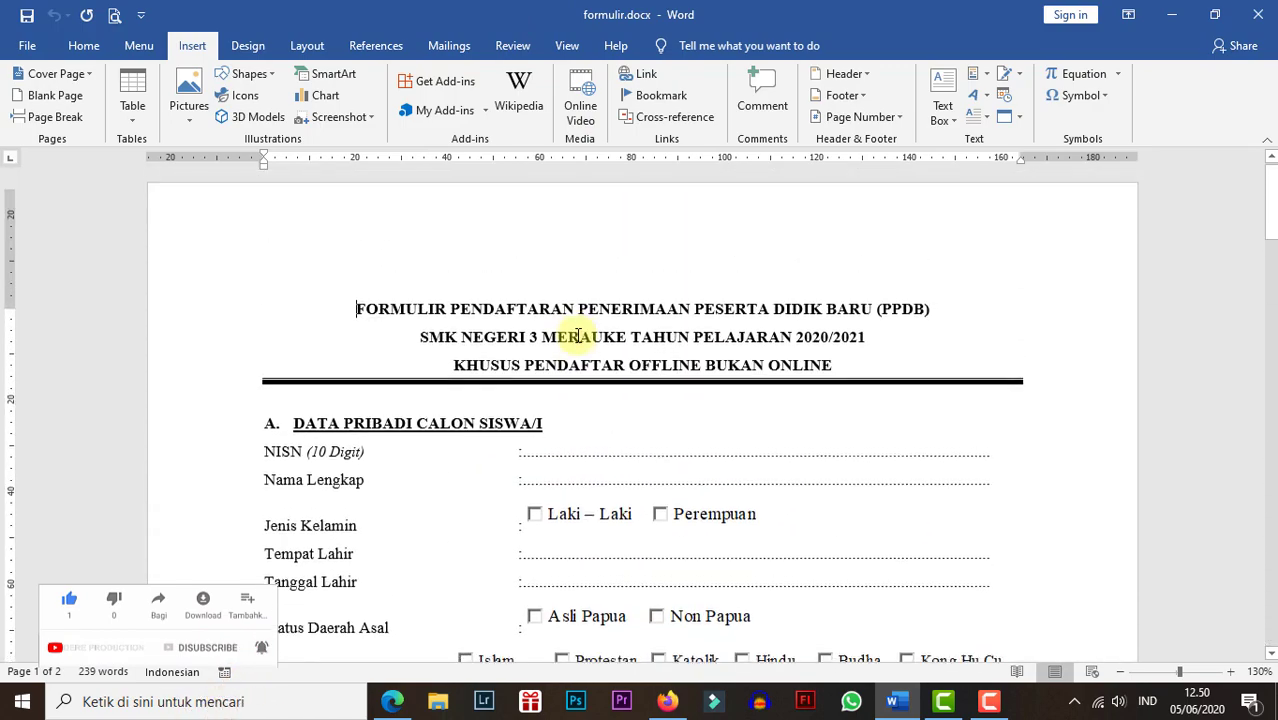
Examine the bullet library, the box-bulleted major choices in section E, and the check boxes in the form's other sections.
left_click(78, 46)
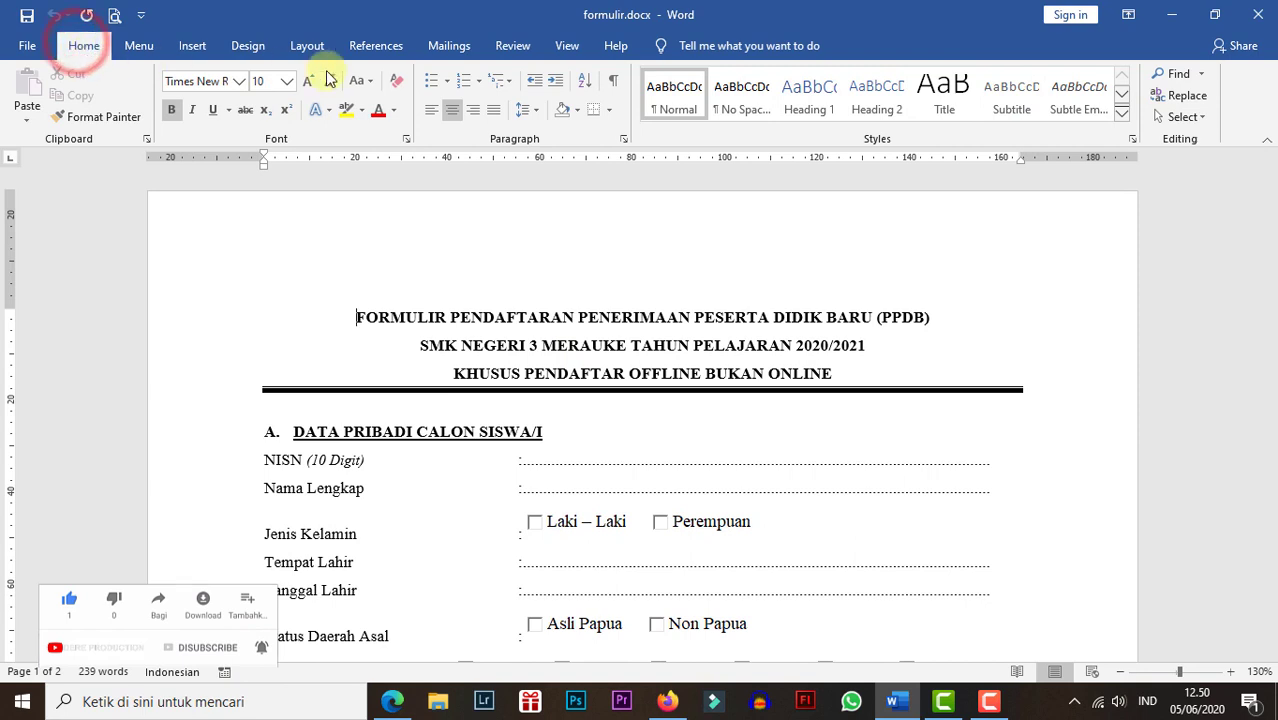
left_click(450, 82)
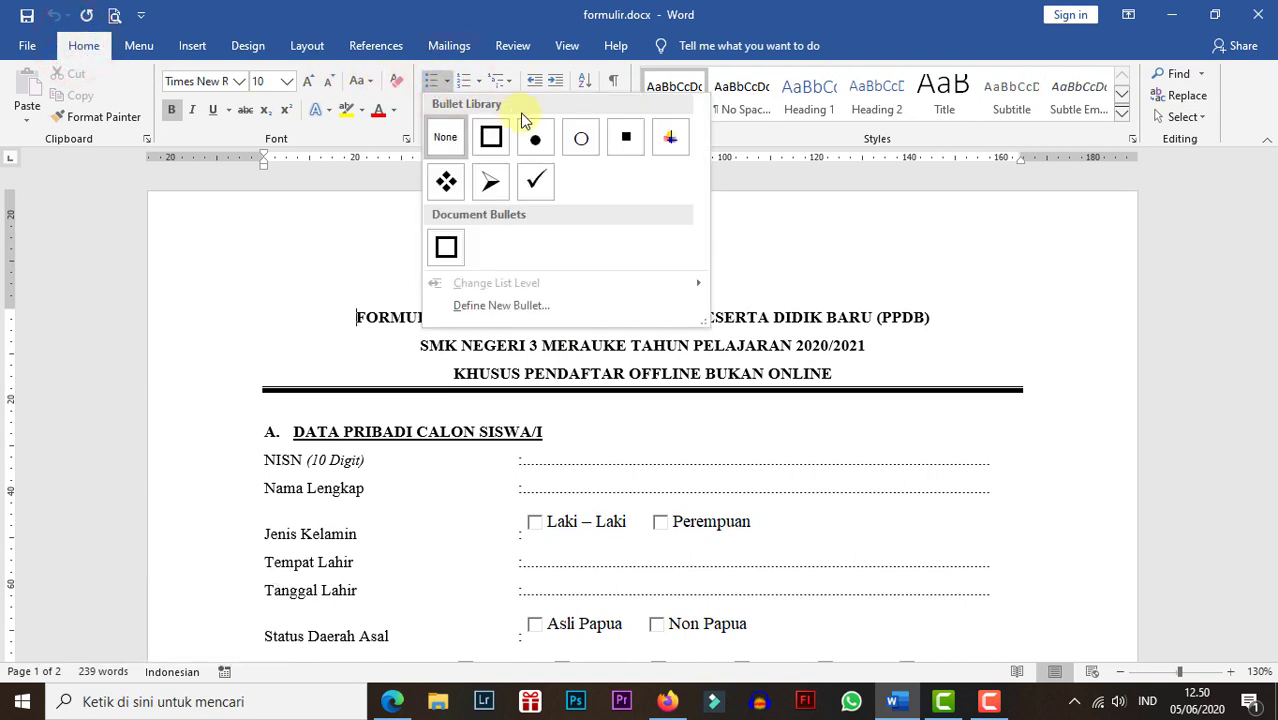
left_click(257, 262)
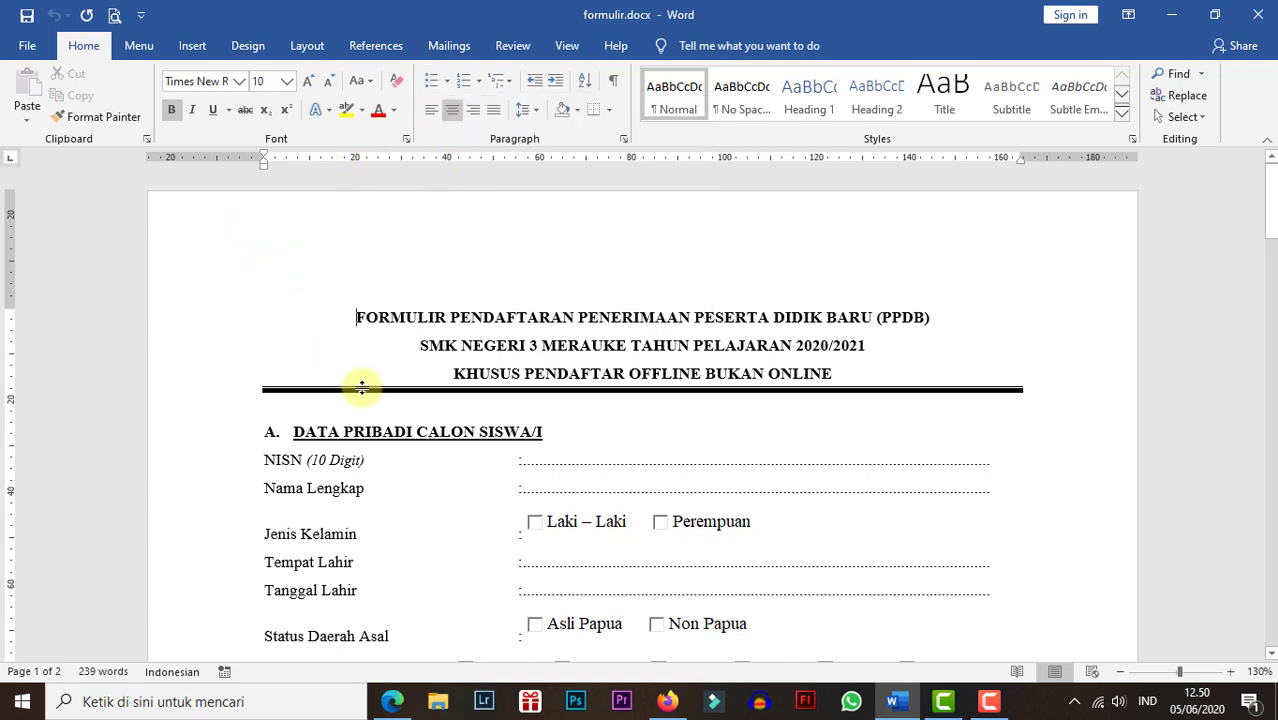
scroll(362, 387, "down", 15)
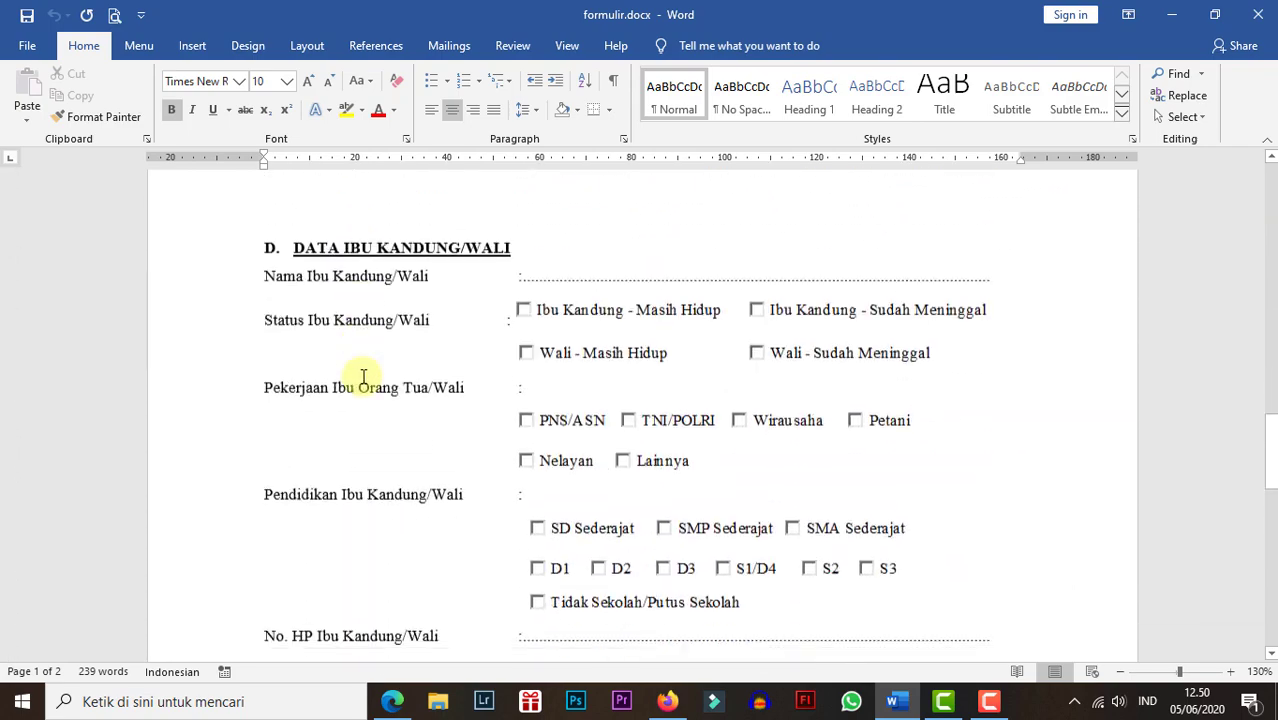
scroll(363, 376, "down", 12)
scroll(528, 274, "up", 5)
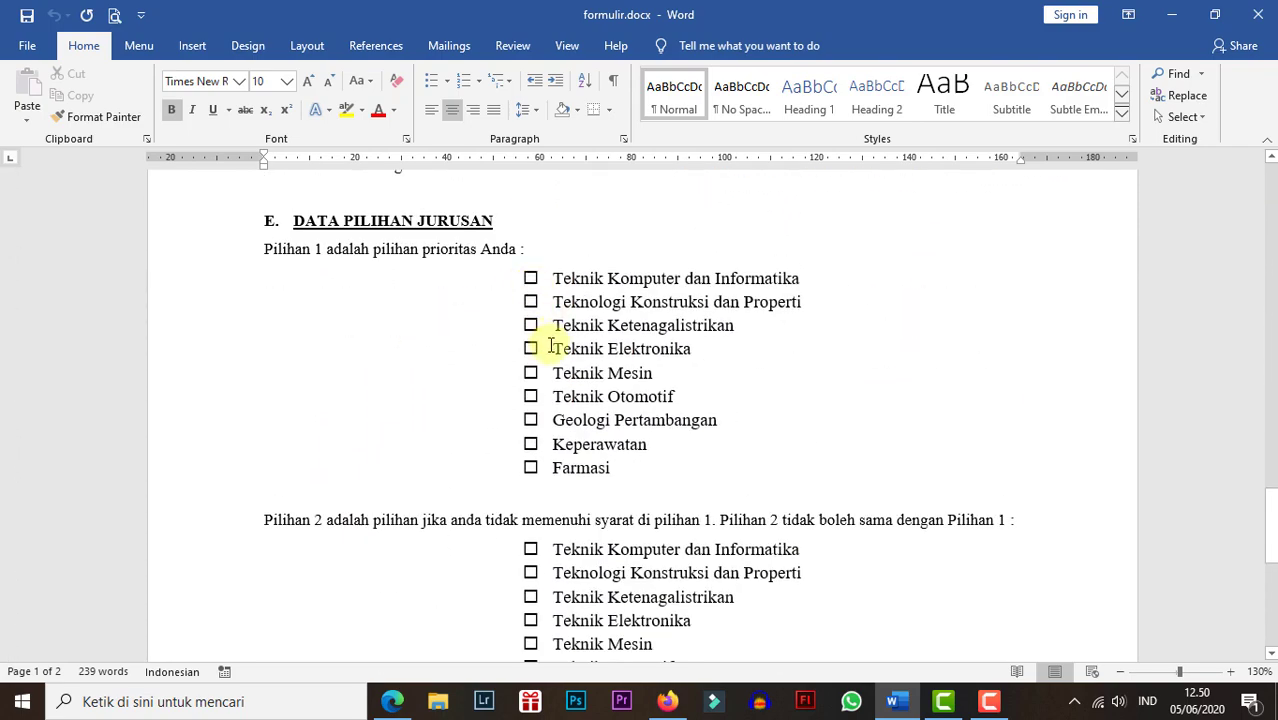
scroll(555, 338, "up", 5)
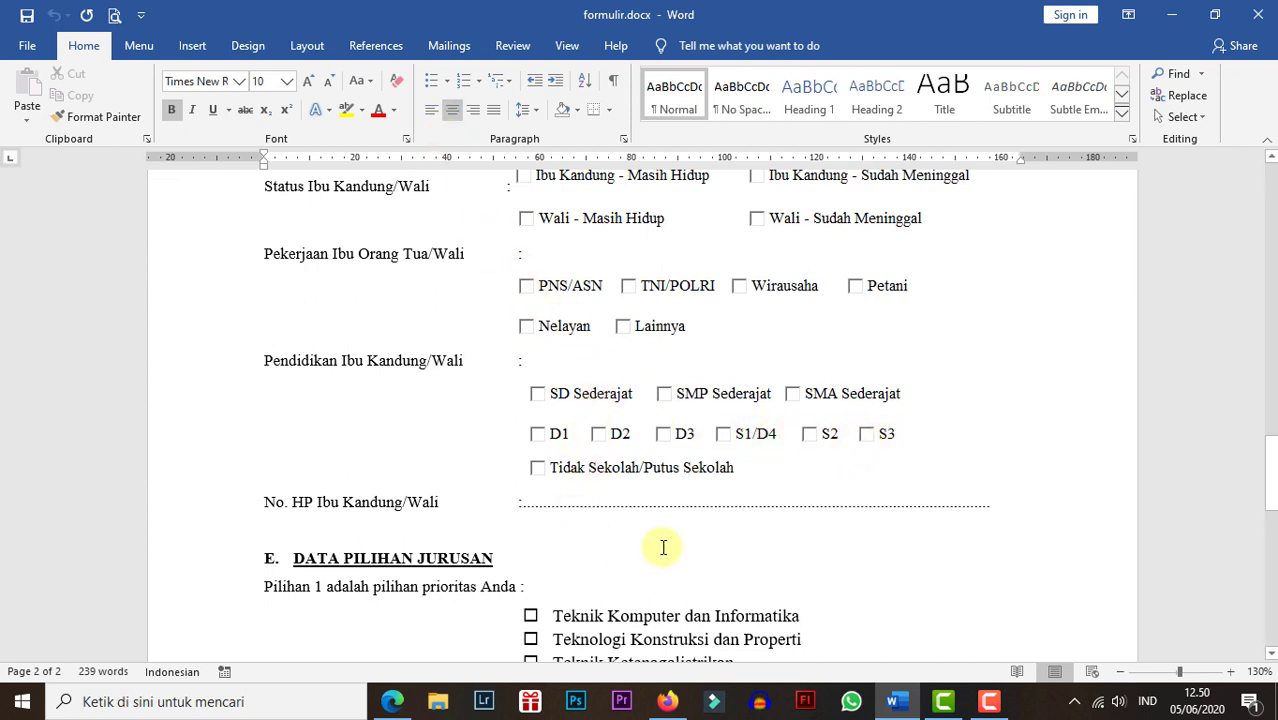
scroll(565, 400, "up", 10)
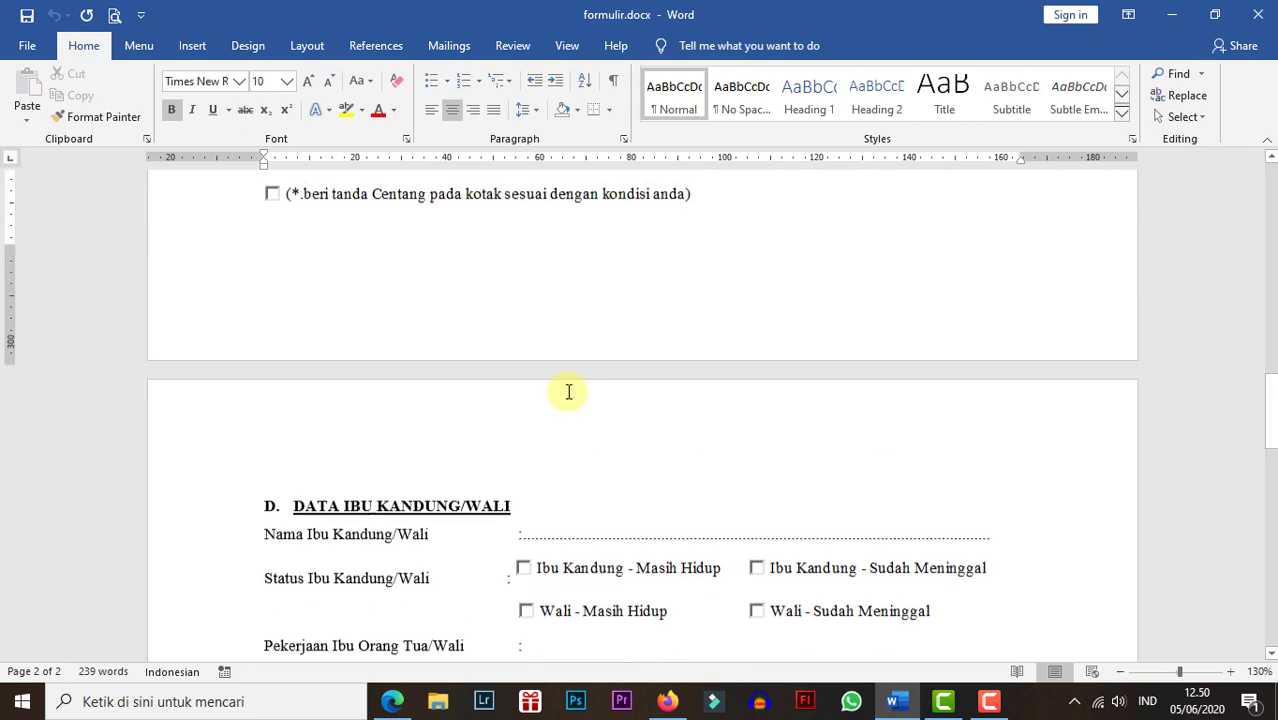
scroll(568, 390, "up", 8)
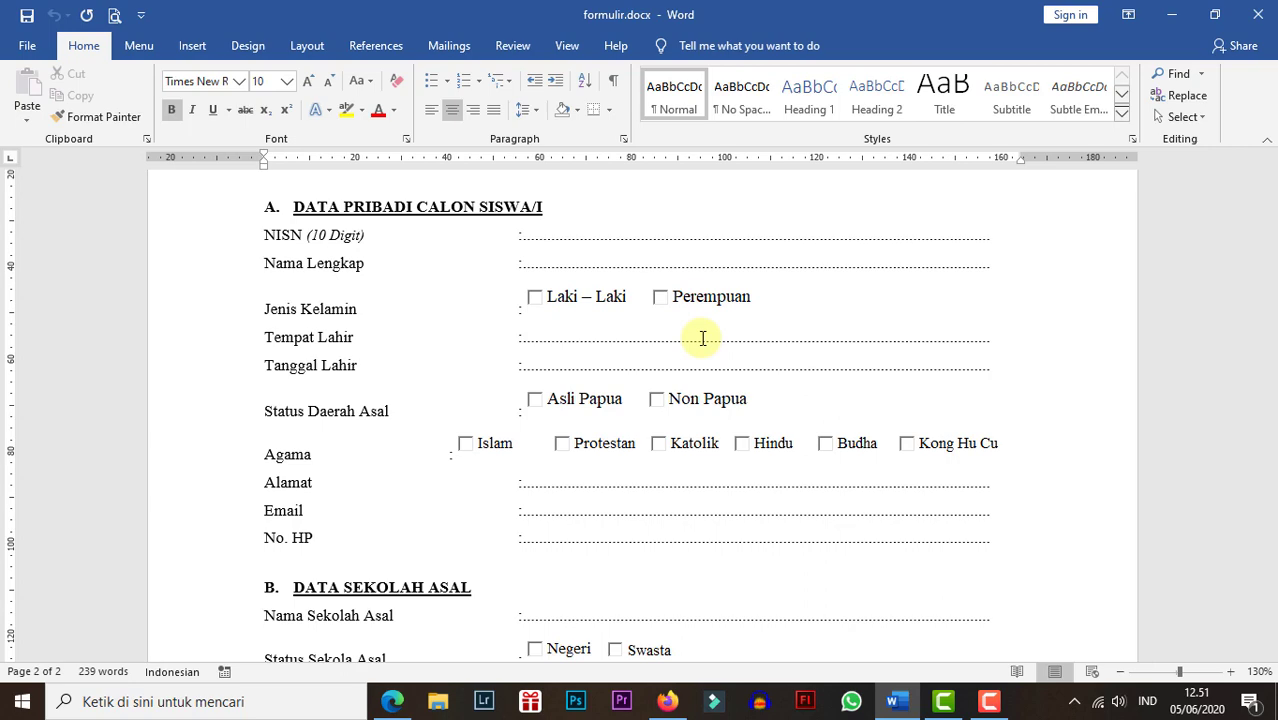
scroll(703, 338, "up", 3)
scroll(705, 334, "down", 2)
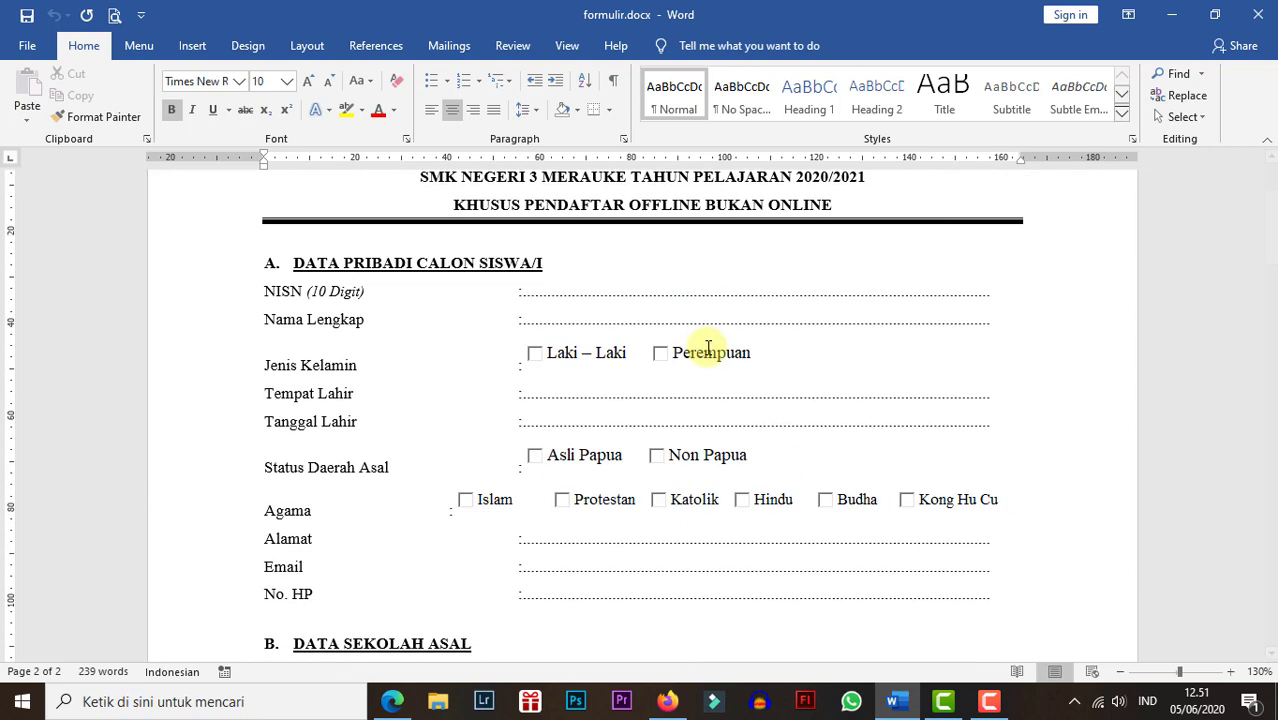
scroll(708, 348, "up", 2)
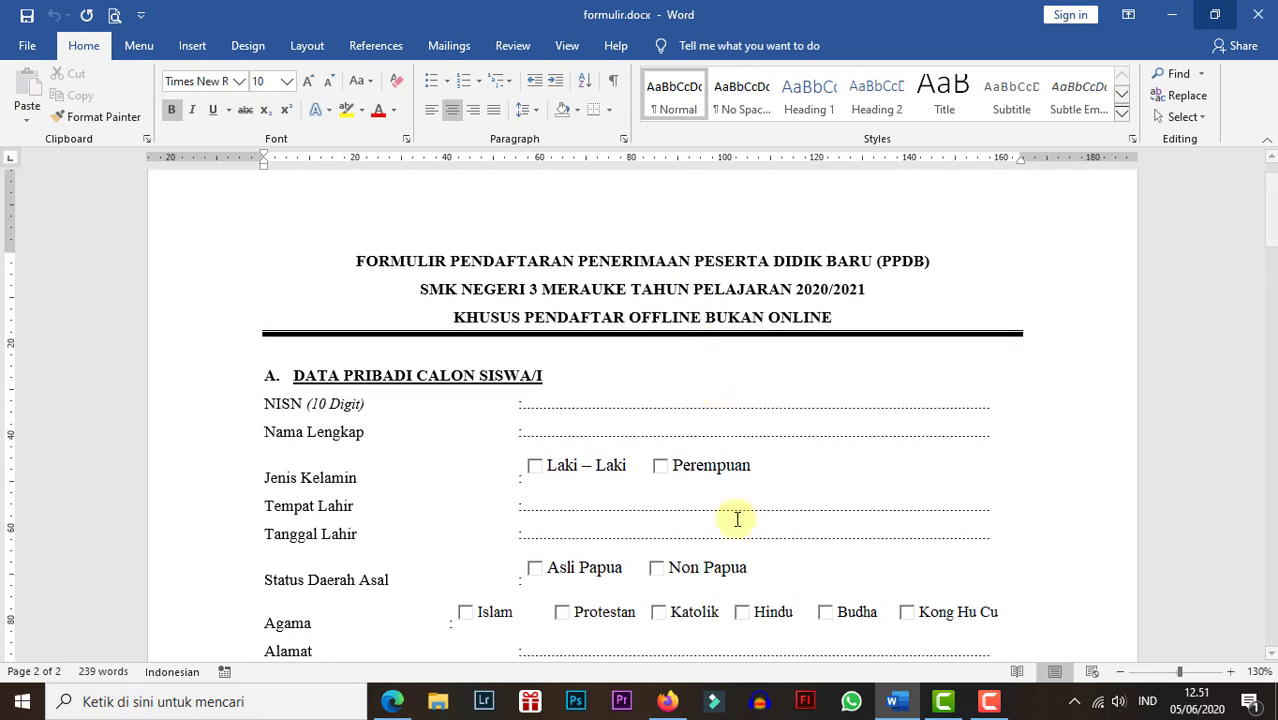
Create a new blank document.
left_click(27, 45)
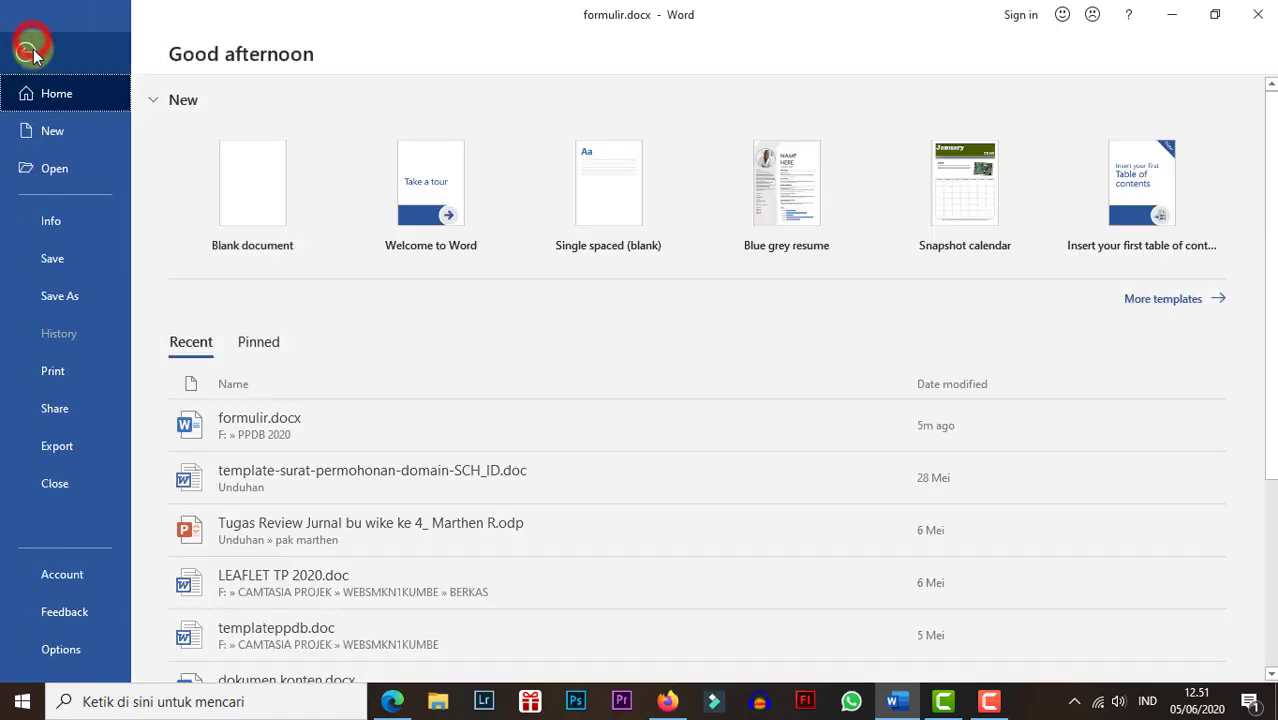
left_click(52, 131)
left_click(297, 190)
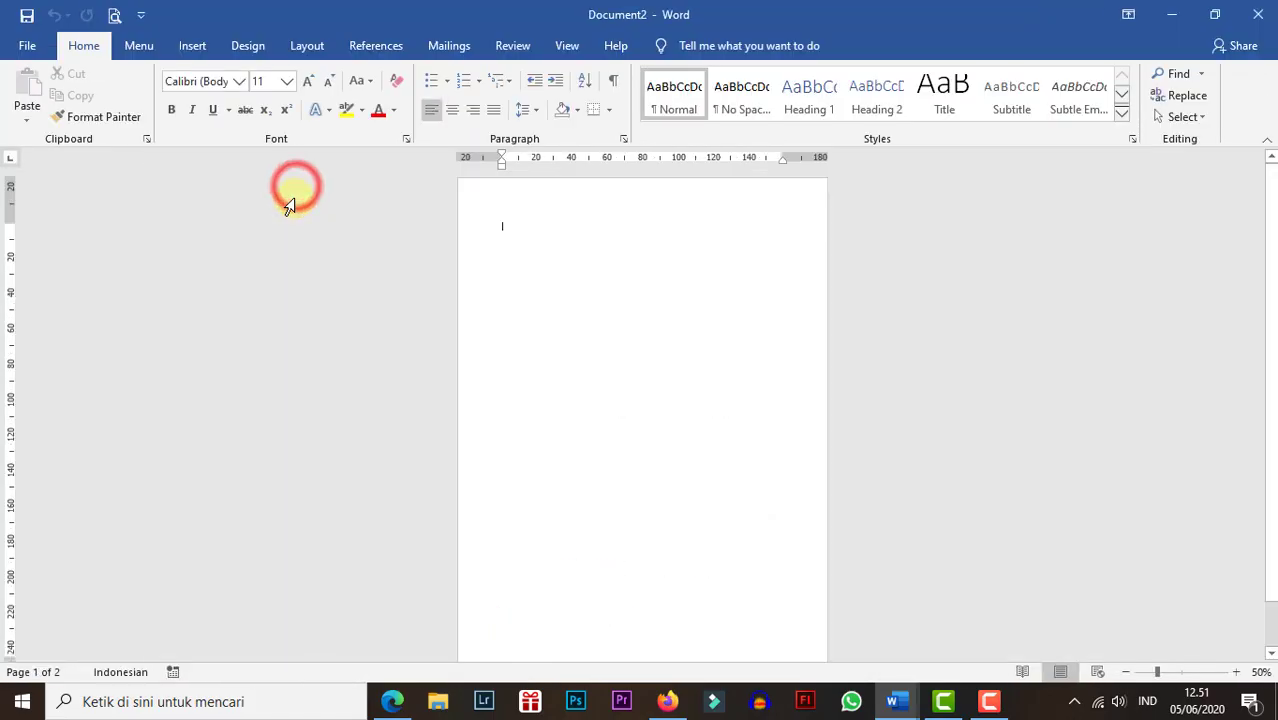
left_click(623, 262)
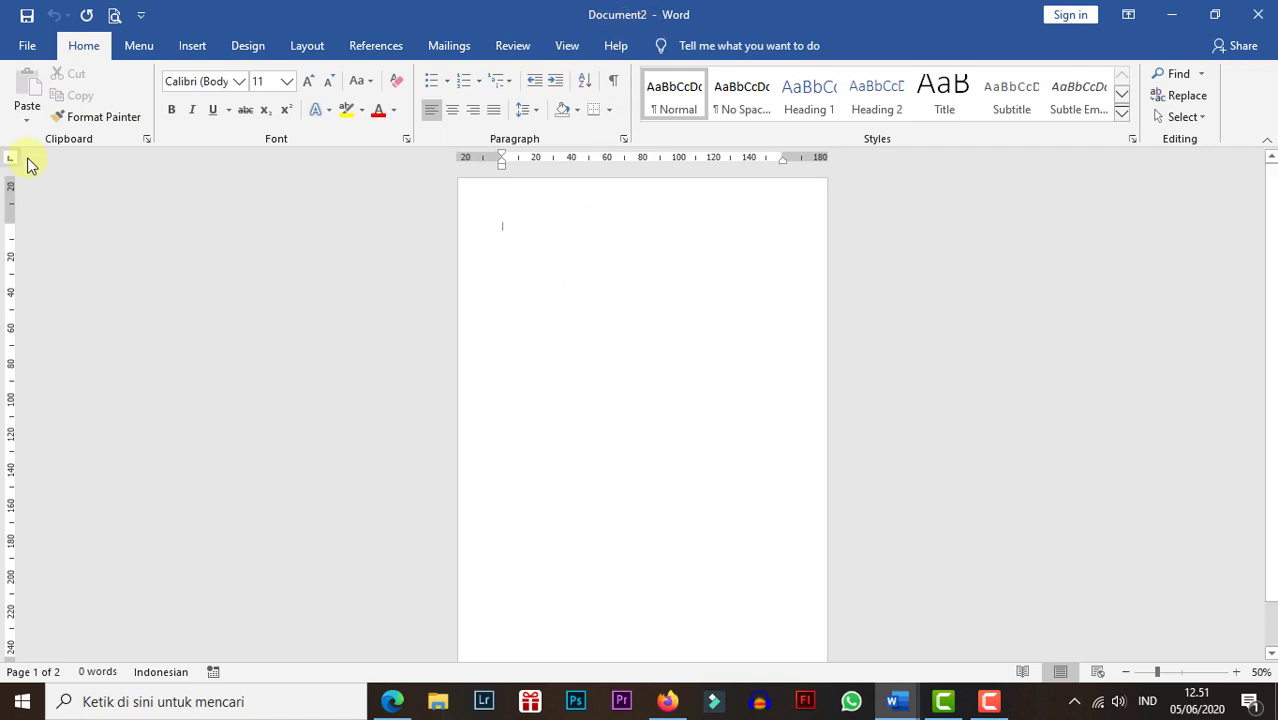
Enable the Developer tab in the ribbon customization options and display its tools.
left_click(24, 44)
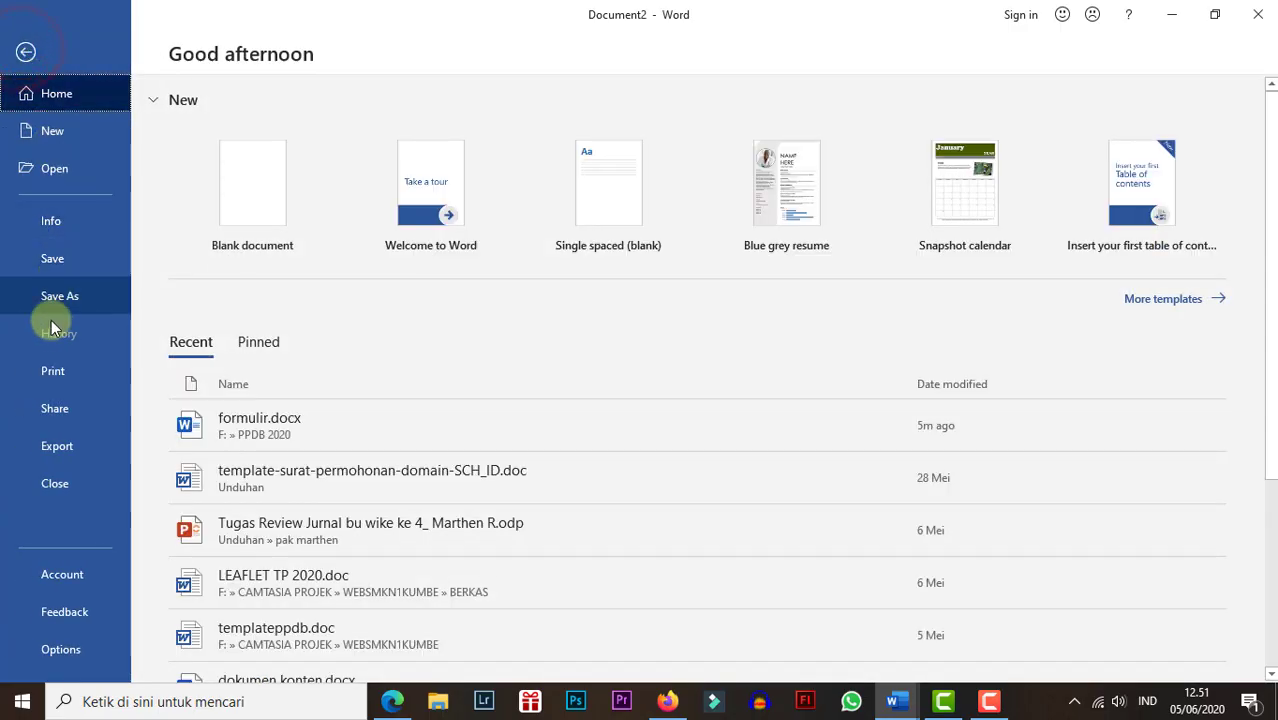
left_click(63, 651)
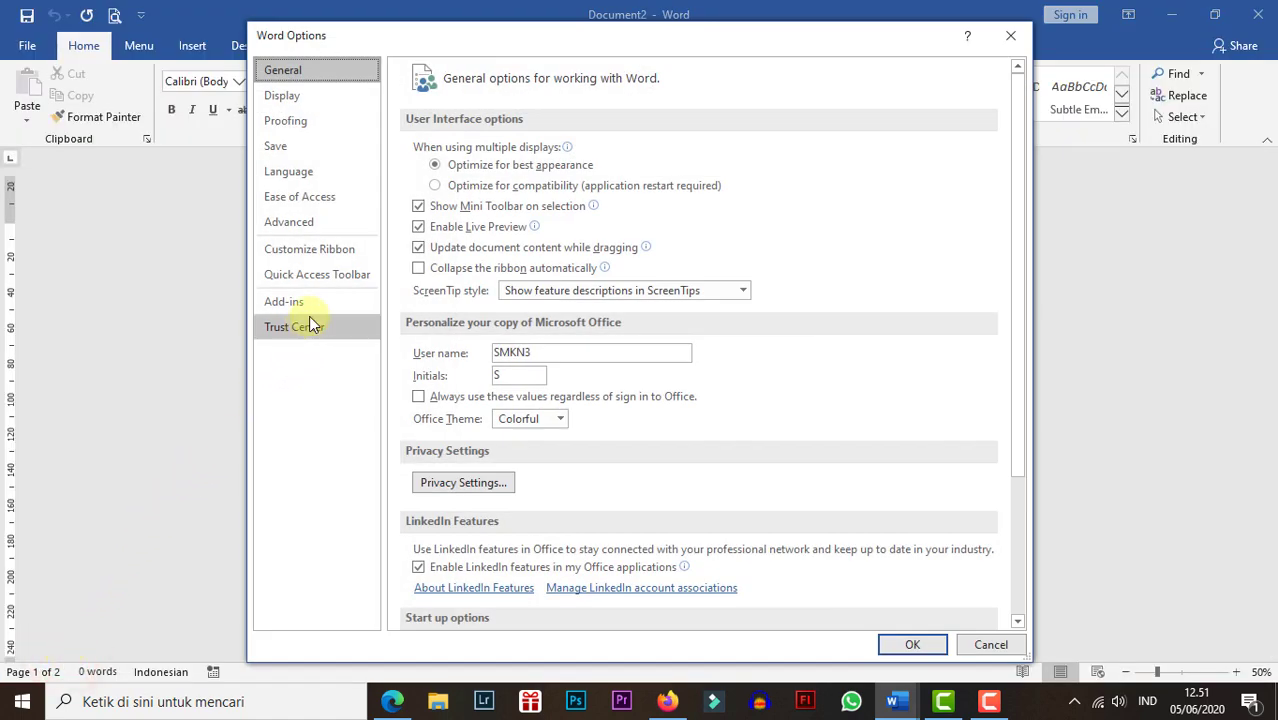
left_click(333, 258)
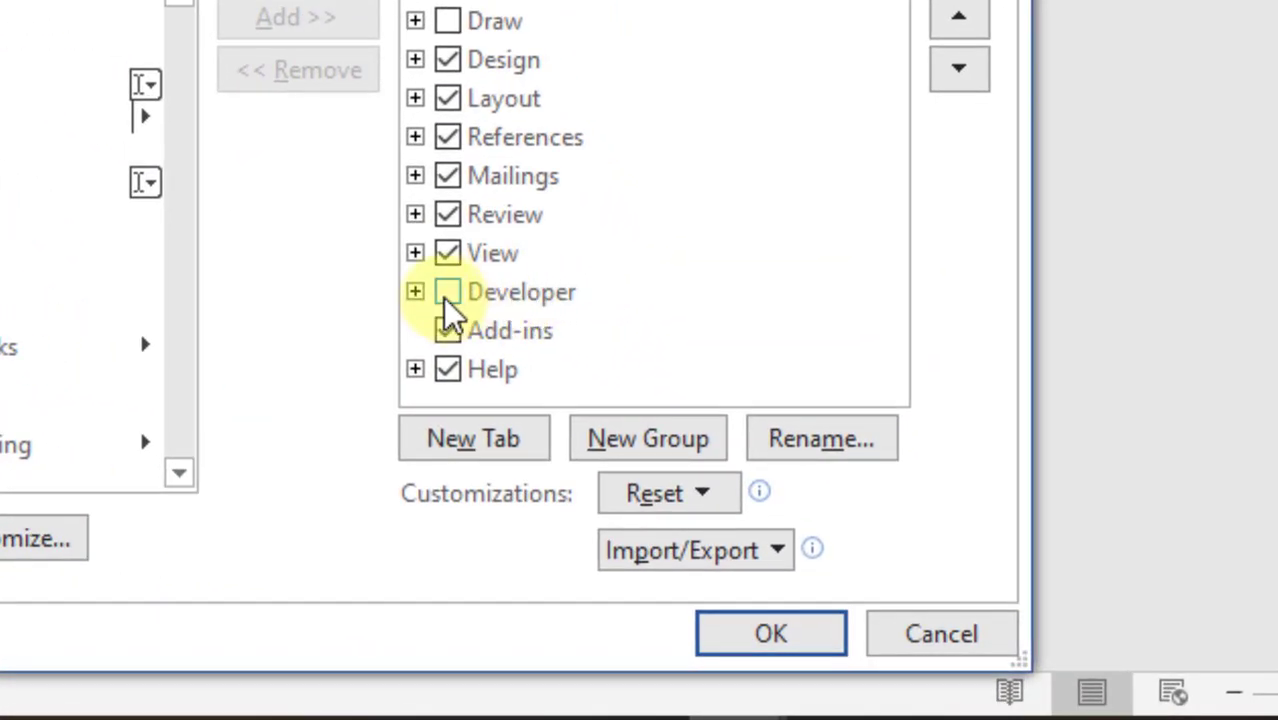
left_click(445, 294)
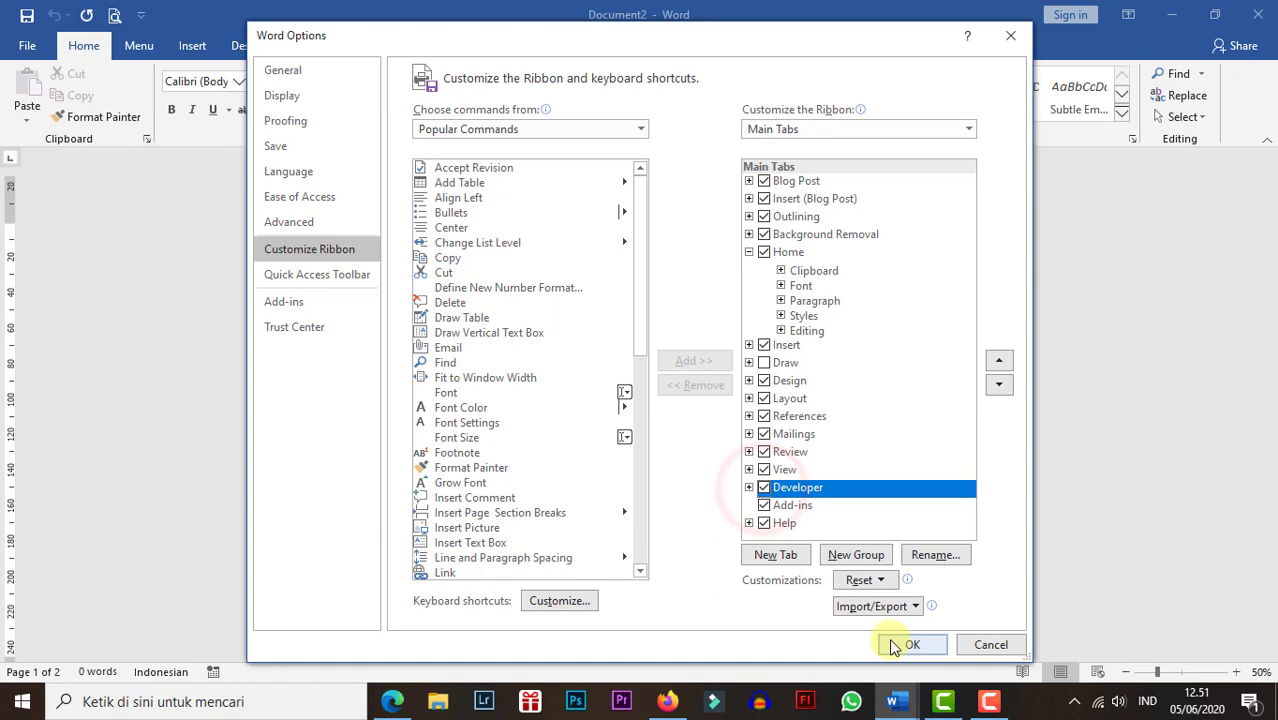
left_click(893, 645)
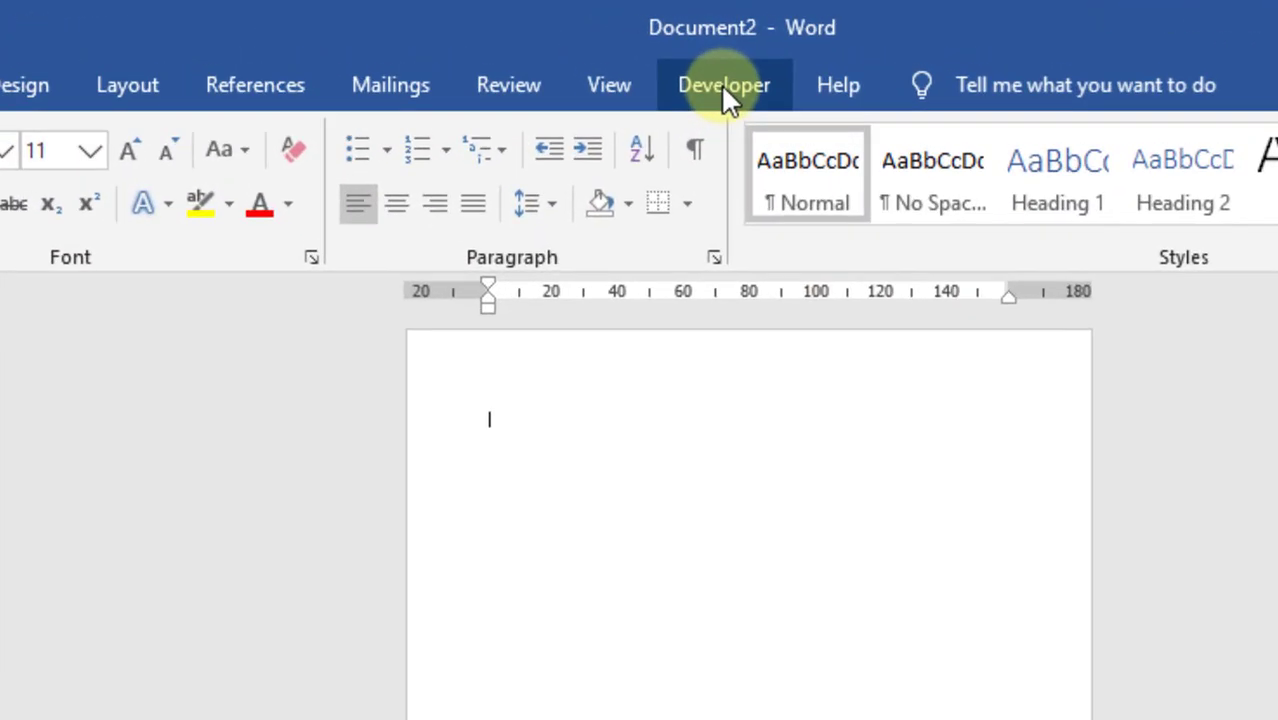
left_click(723, 86)
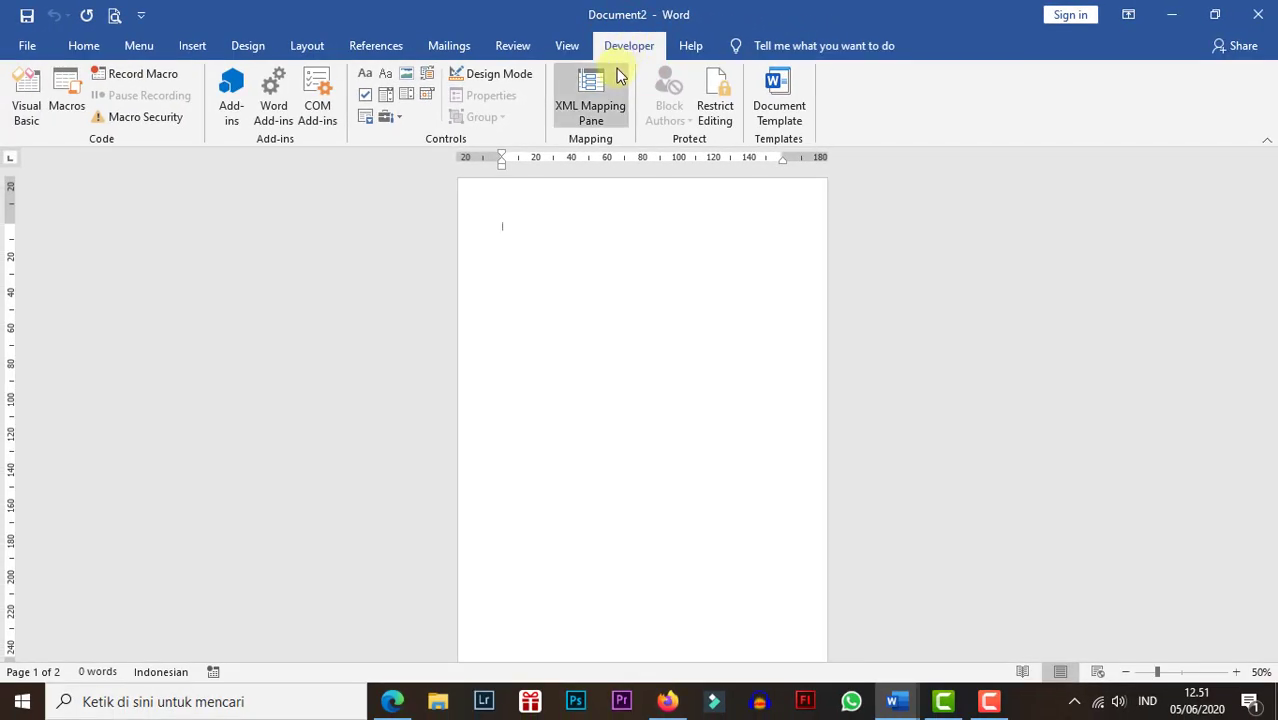
Enter the label "JENIS KELAMIN :" on the first line of the blank document.
scroll(509, 252, "up", 8, "ctrl")
scroll(509, 252, "up", 1, "ctrl")
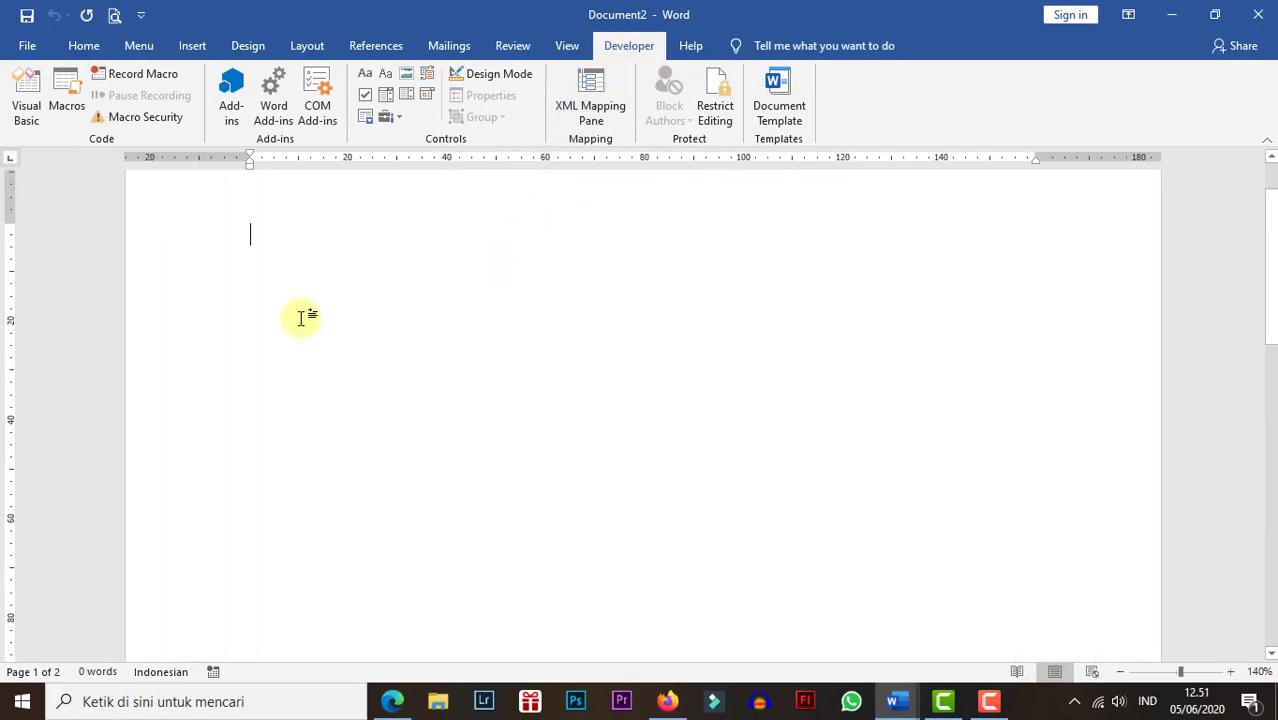
left_click(306, 313)
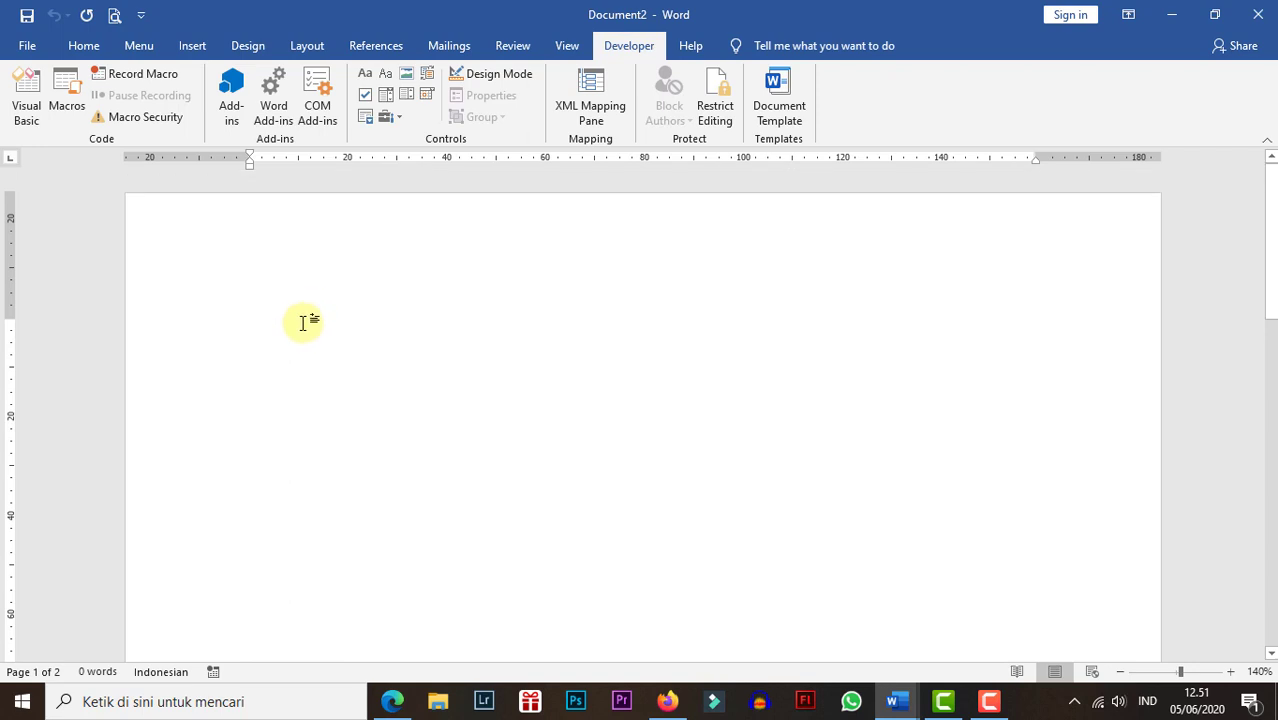
type("JENIS KELAMIN :")
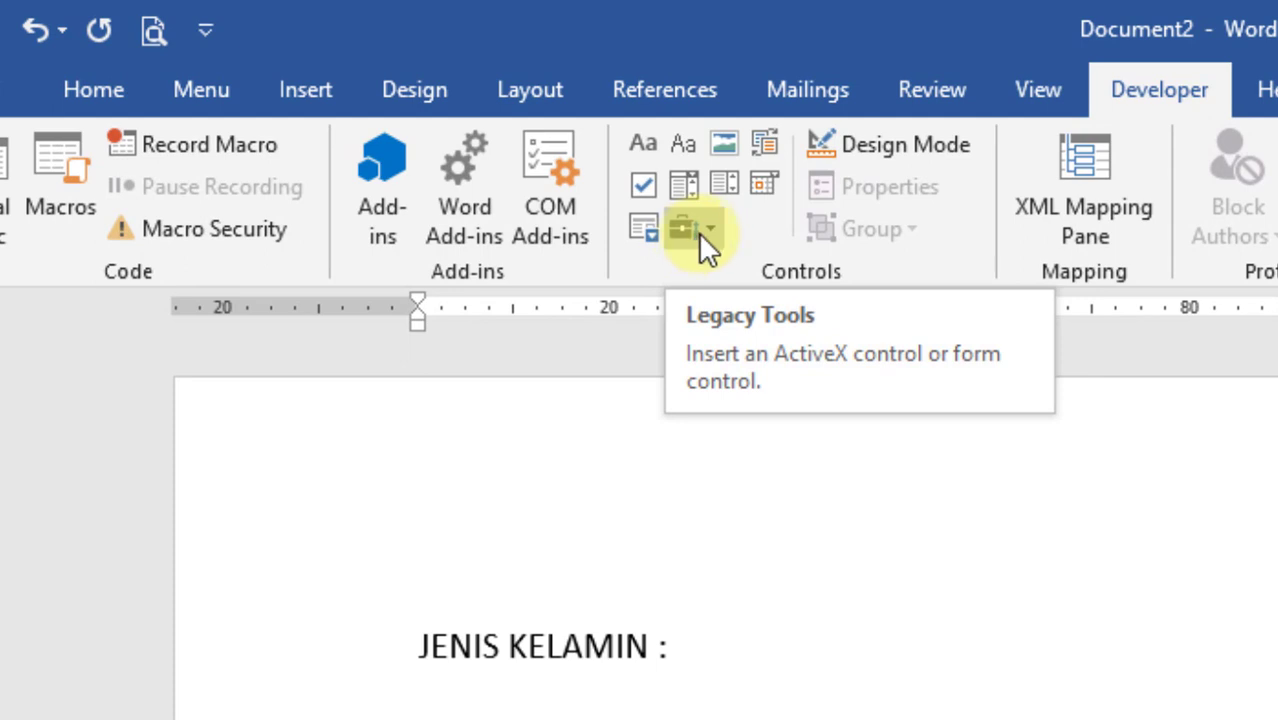
Insert an ActiveX check box control after the "JENIS KELAMIN :" label.
left_click(708, 224)
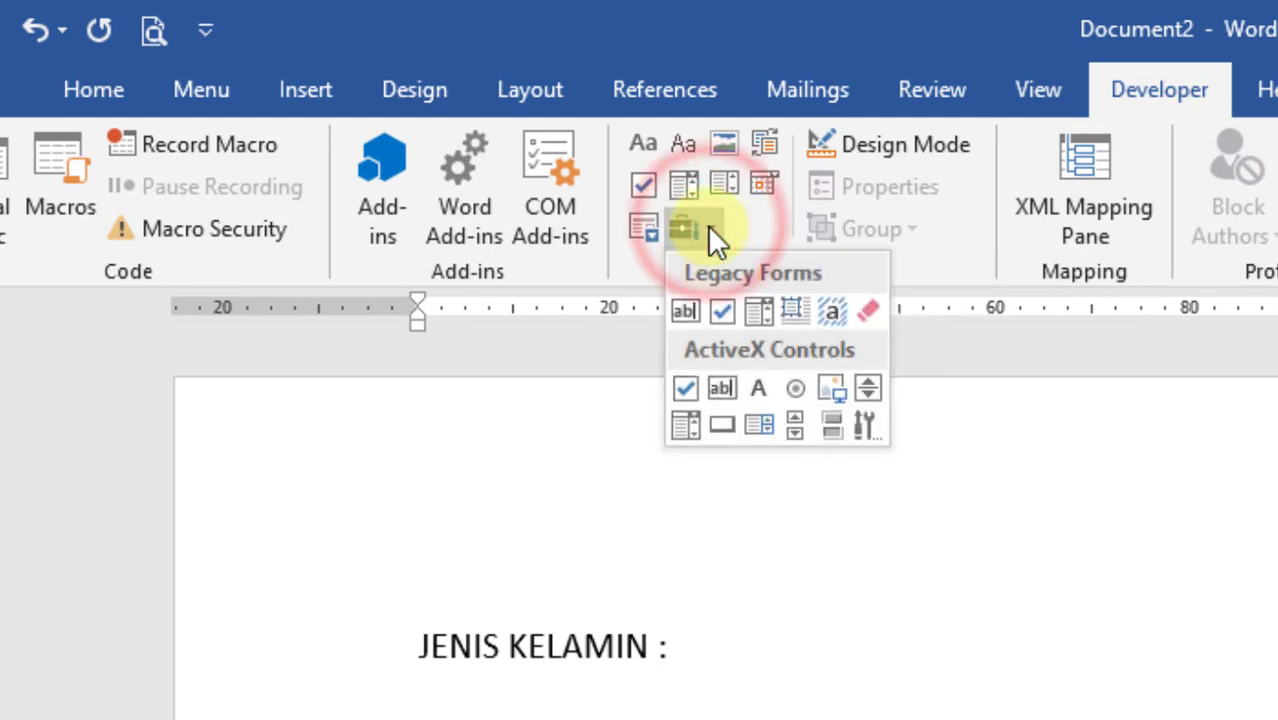
left_click(708, 224)
left_click(708, 224)
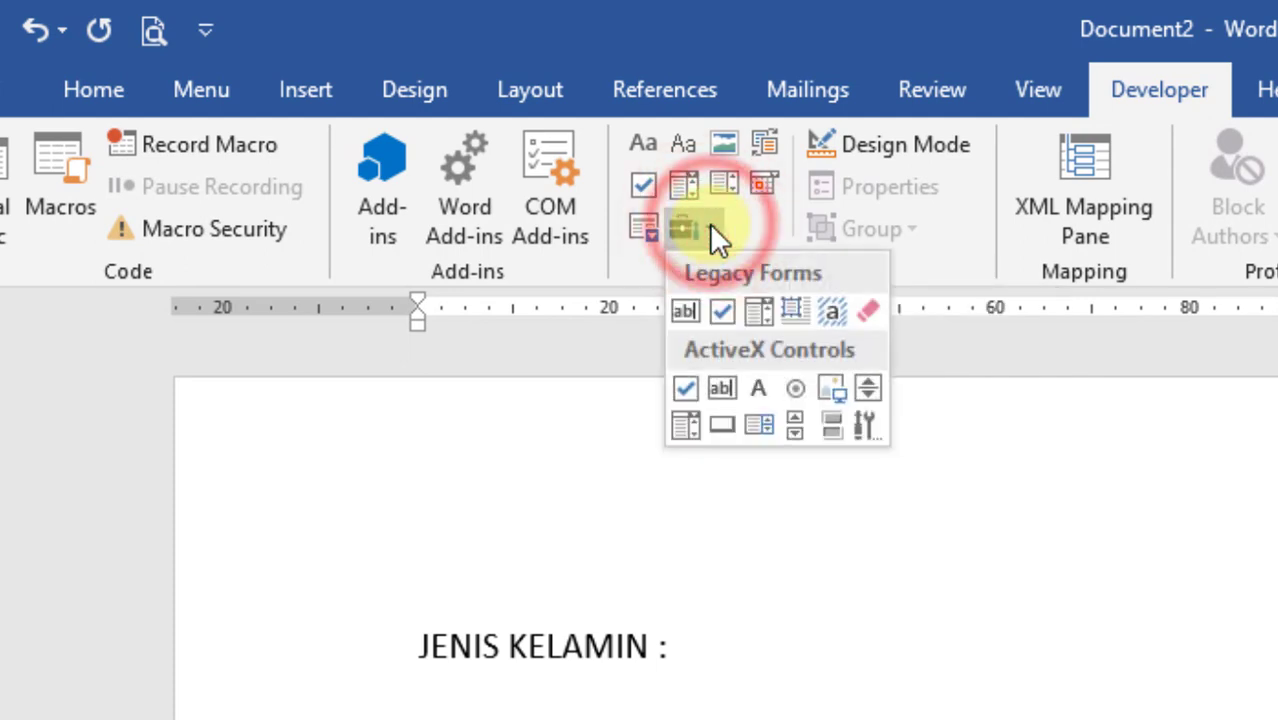
left_click(709, 223)
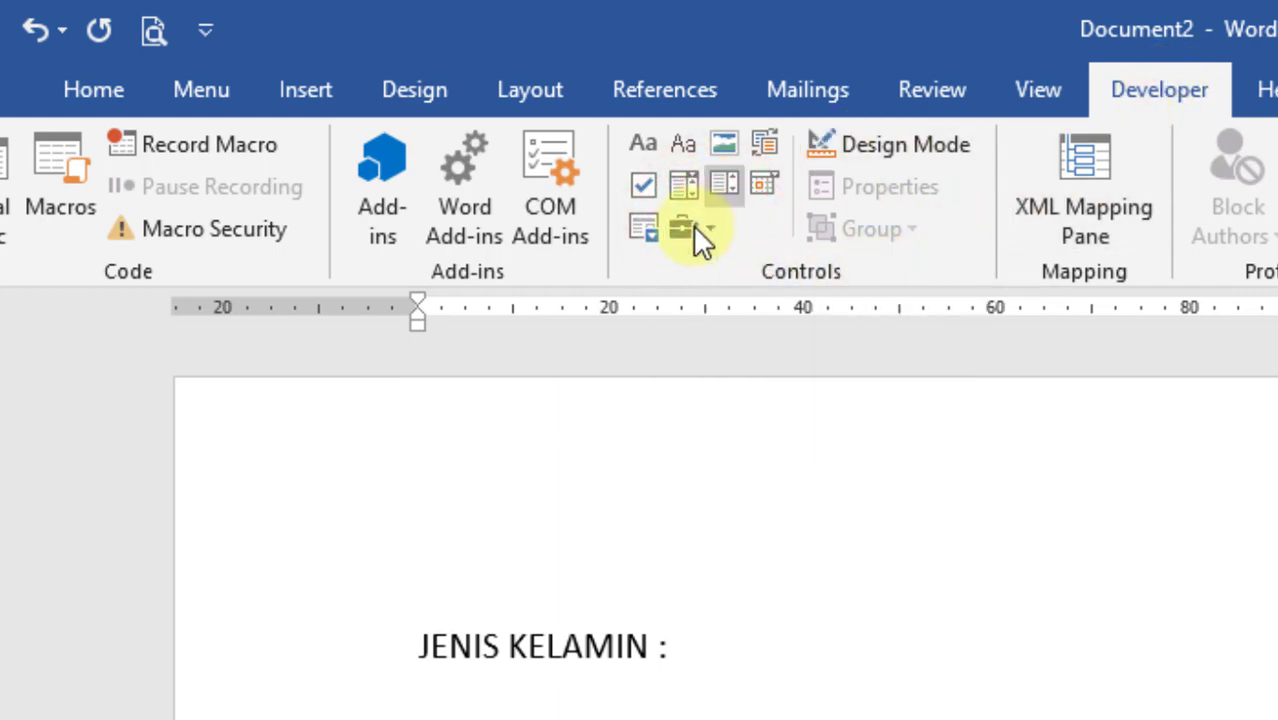
left_click(707, 228)
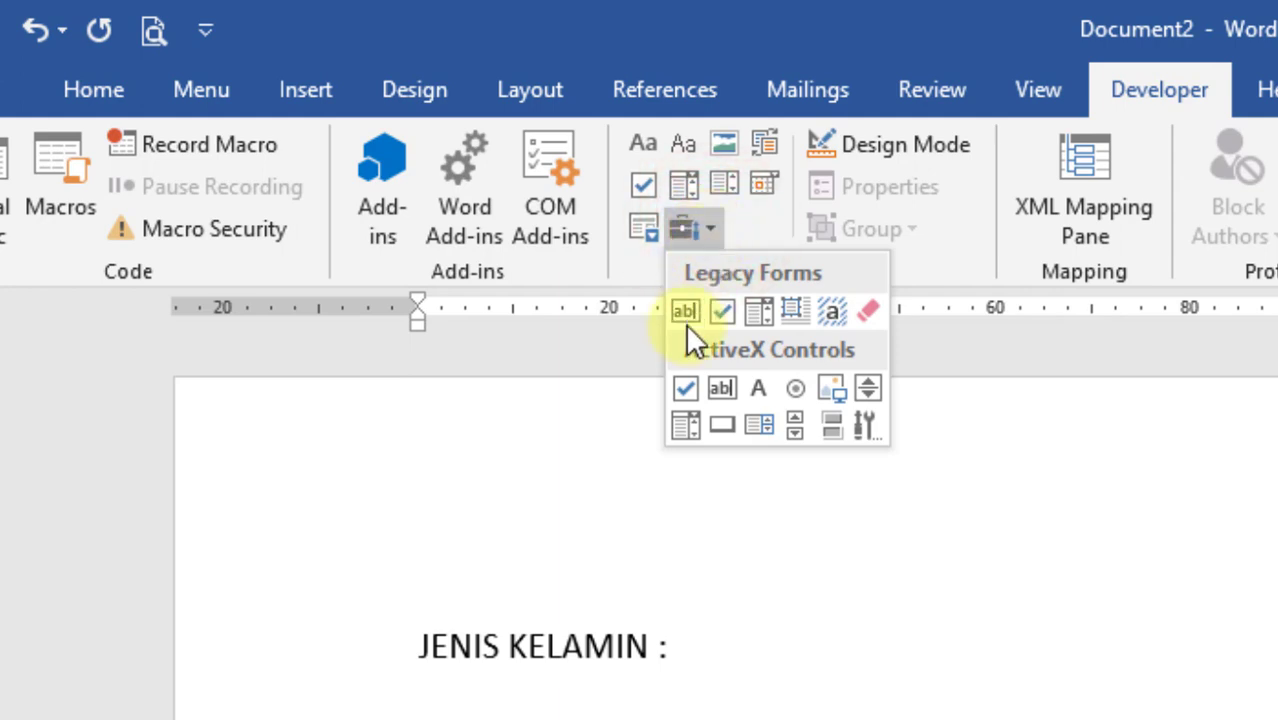
left_click(683, 387)
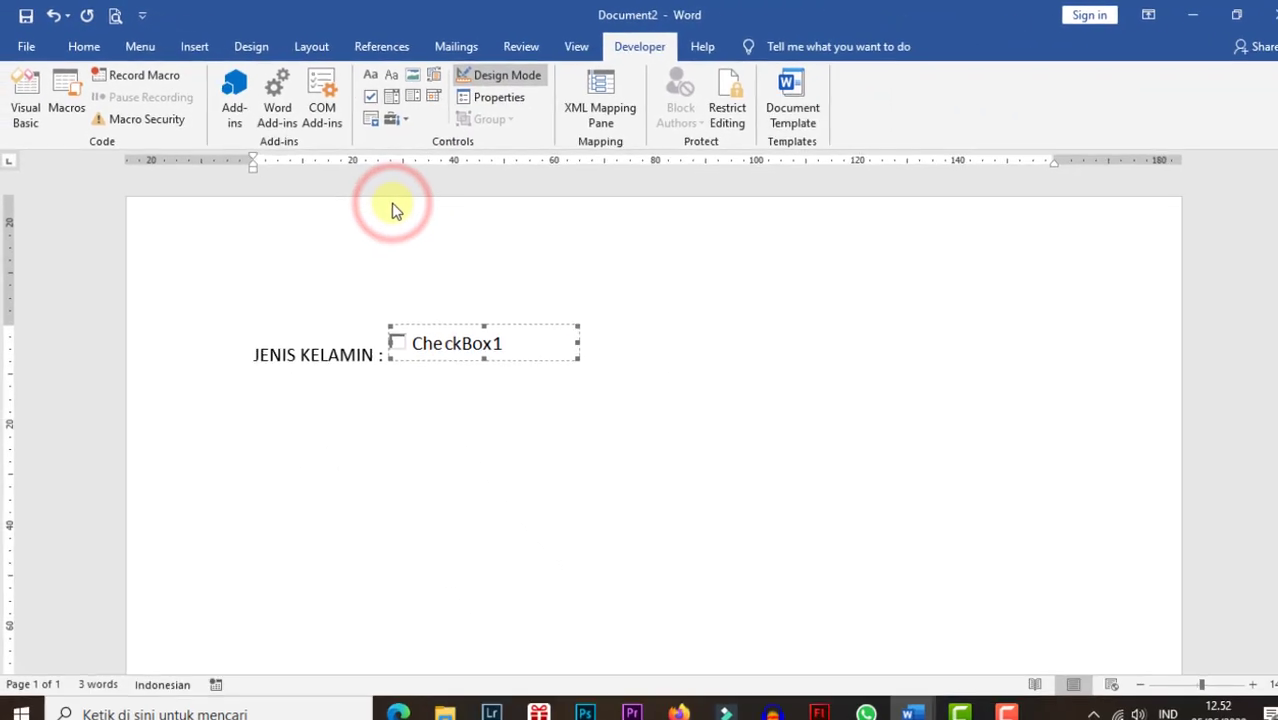
Change the caption of the check box beside "JENIS KELAMIN :" to "Laki - Laki".
right_click(461, 343)
left_click(441, 341)
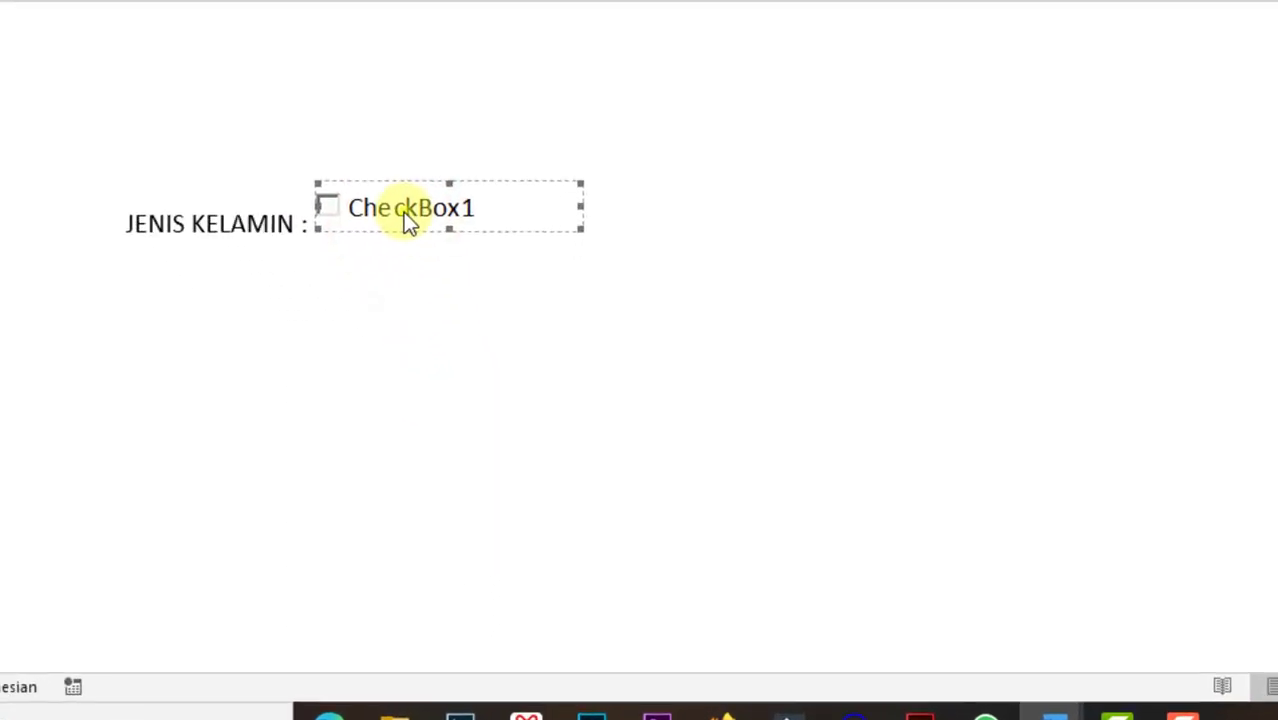
right_click(445, 341)
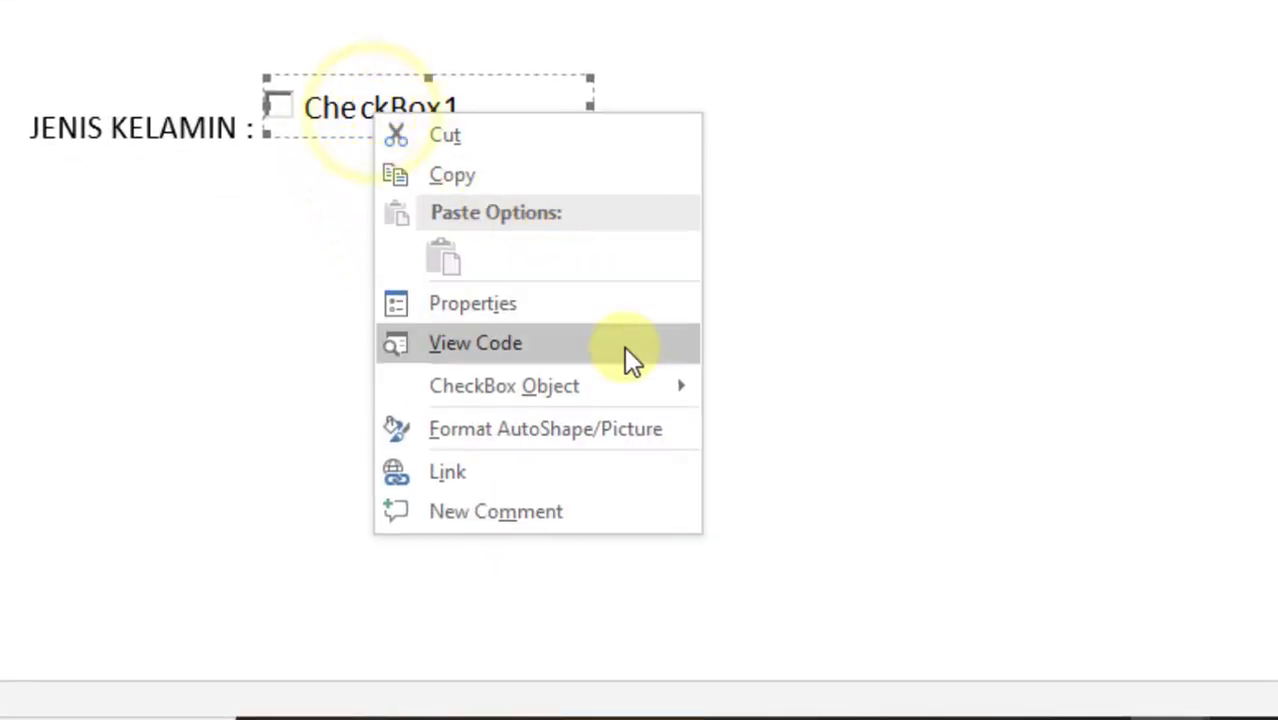
mouse_move(644, 400)
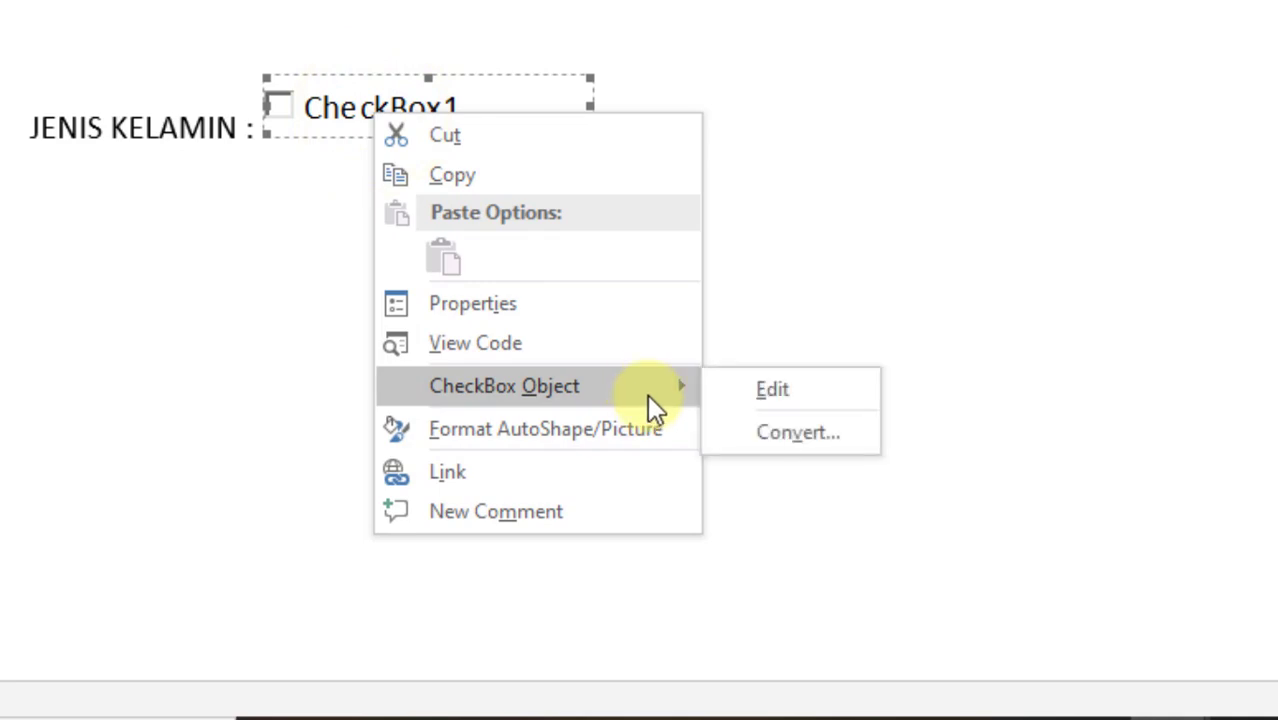
left_click(745, 392)
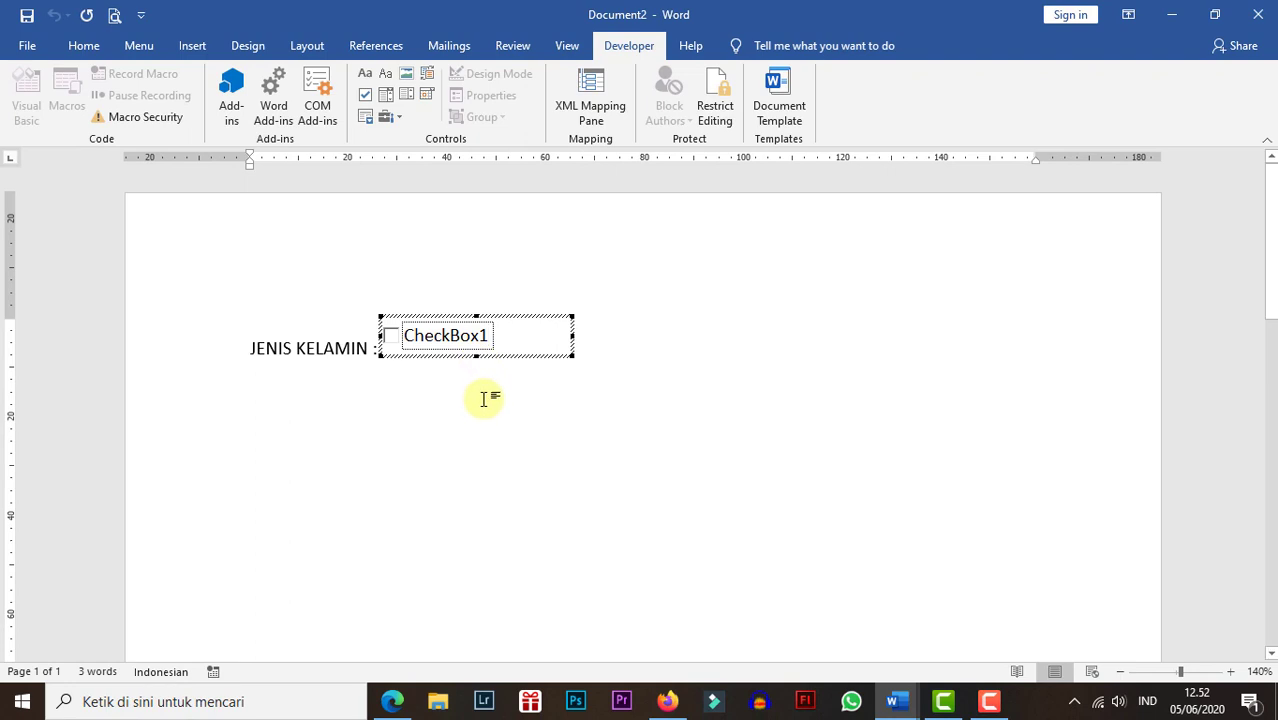
key("ctrl+a")
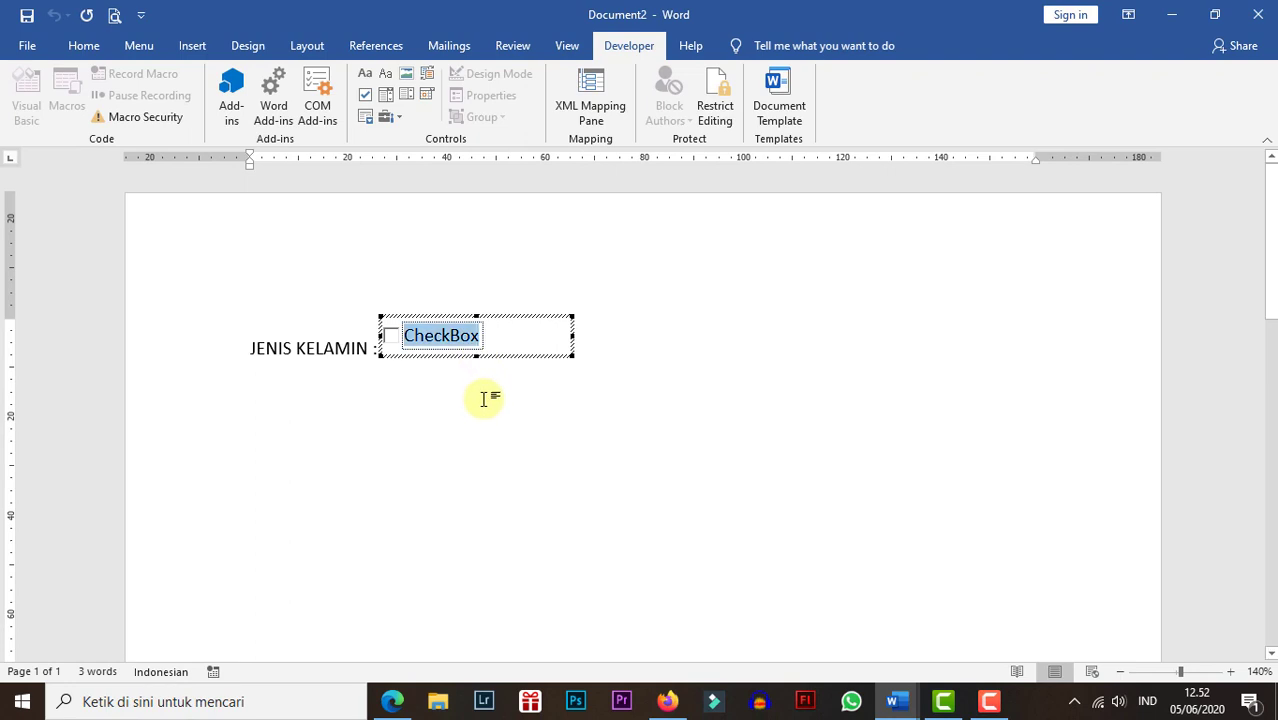
type("LA")
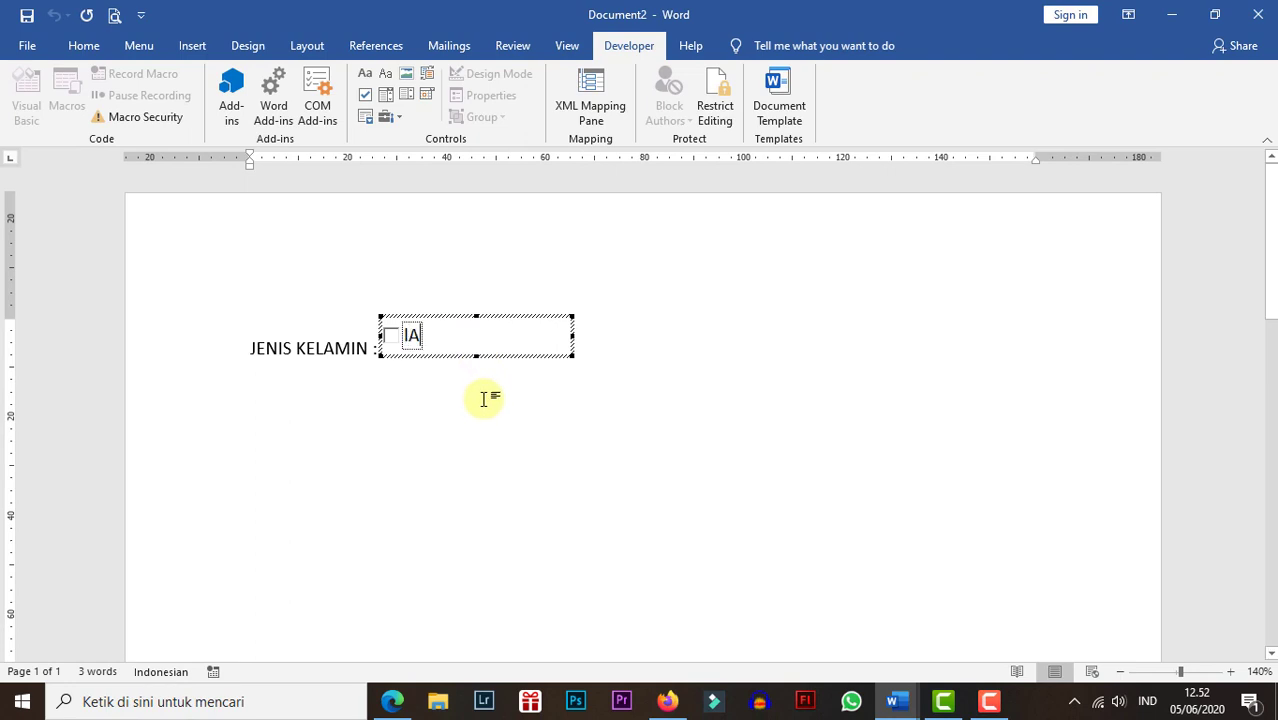
key("BackSpace")
key("BackSpace")
key("BackSpace")
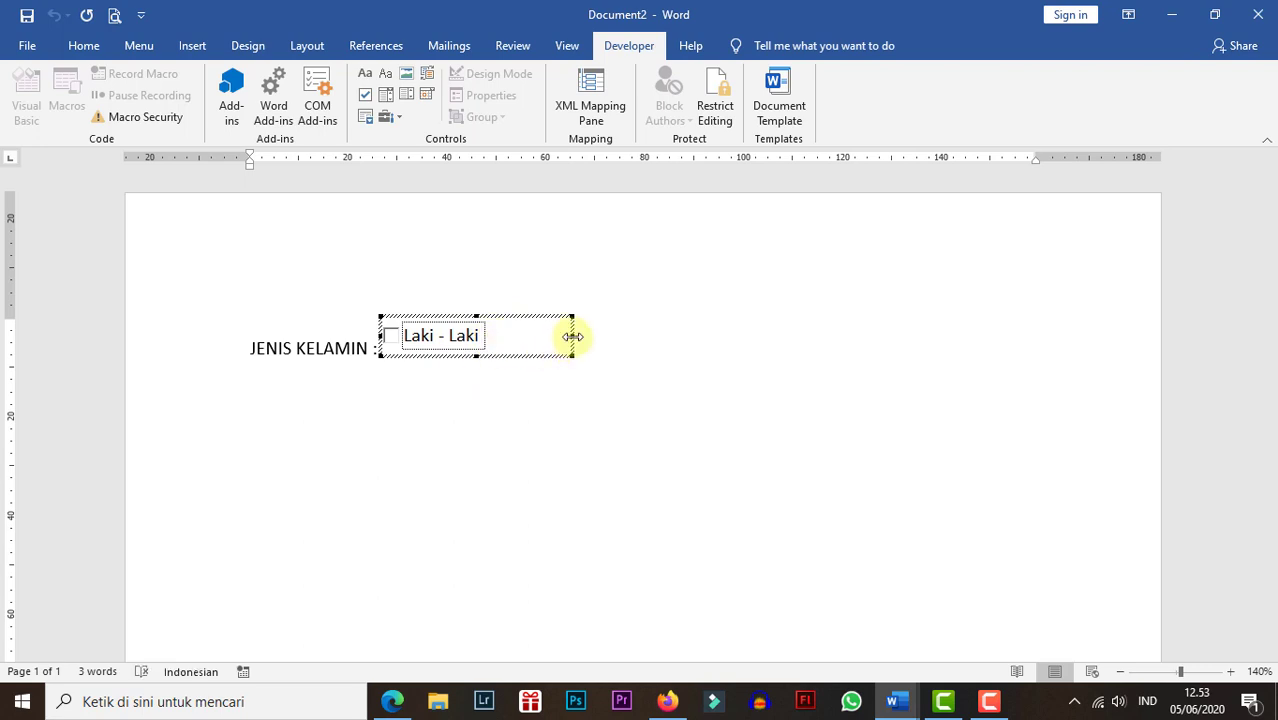
Narrow the "Laki - Laki" check box control to fit its caption and place the cursor after it.
left_click_drag(573, 337, 559, 338)
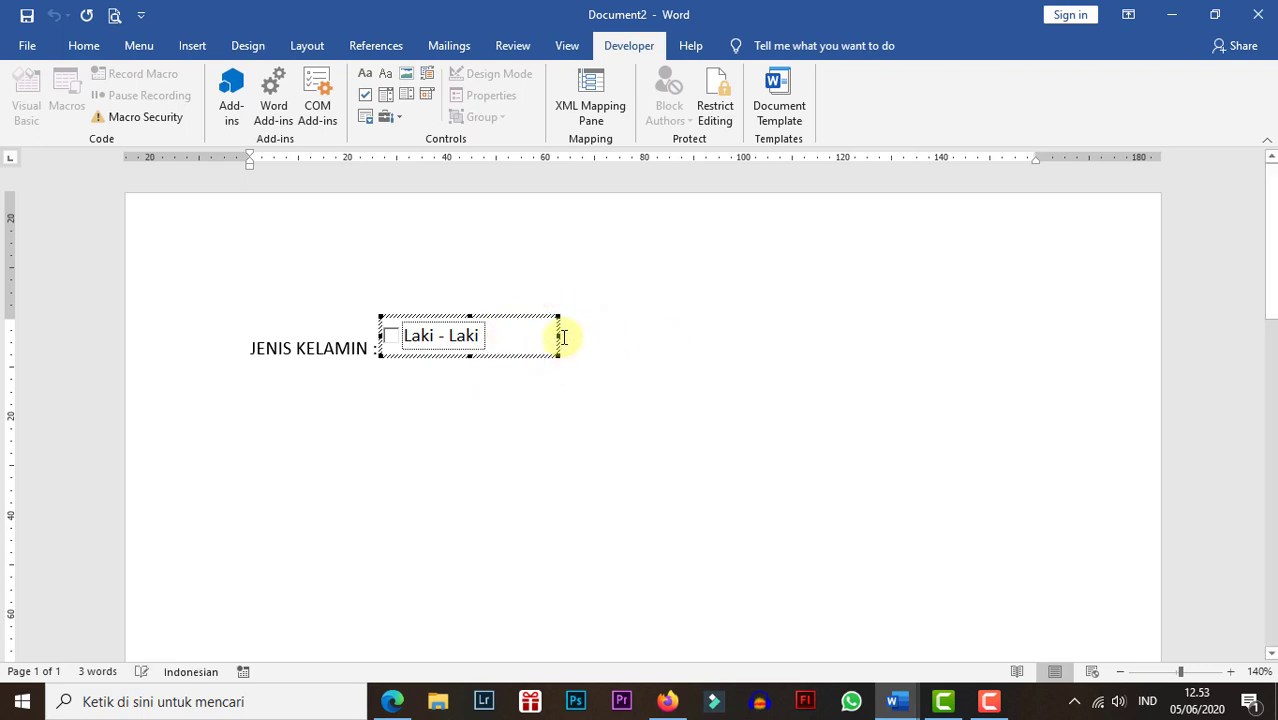
left_click(561, 333)
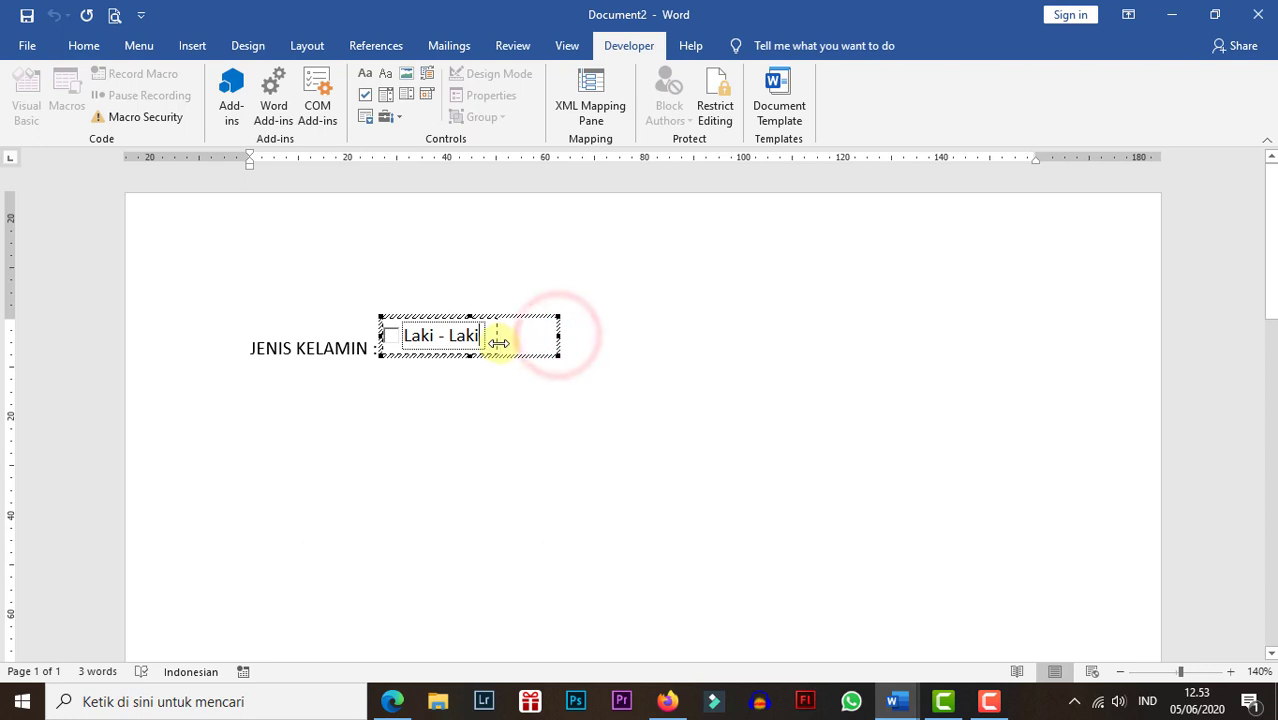
left_click_drag(498, 343, 500, 343)
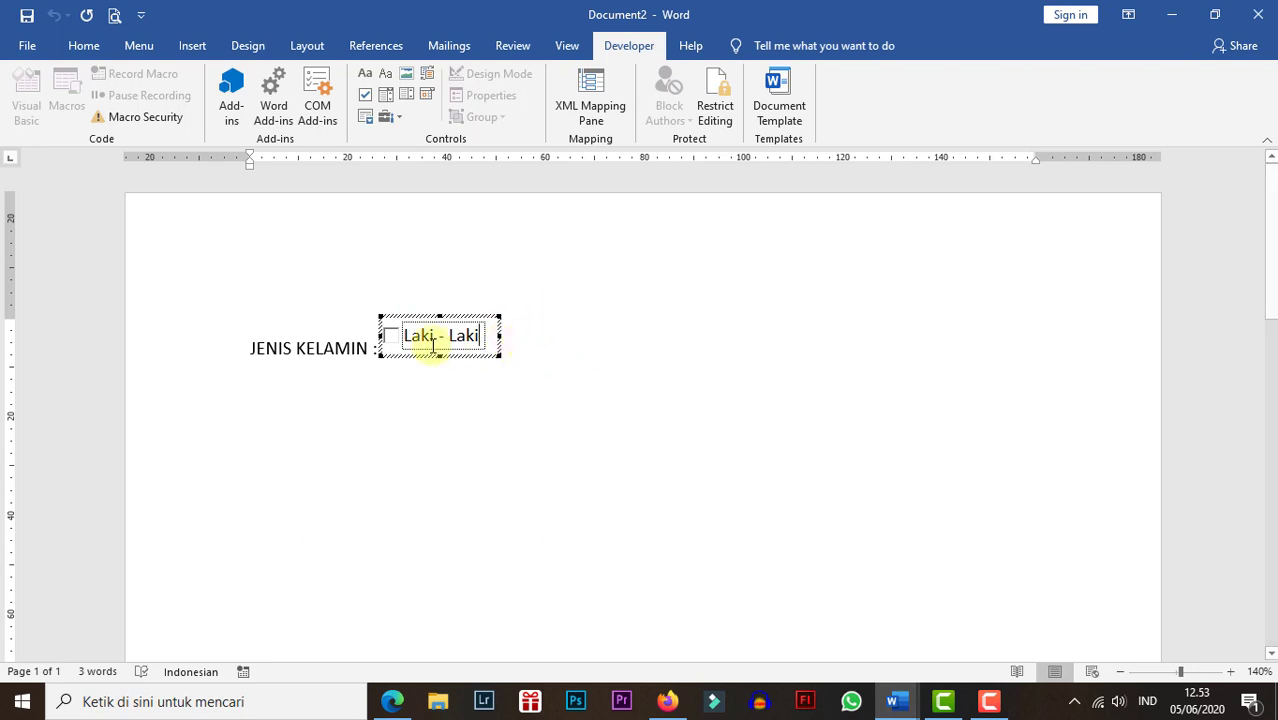
left_click(527, 343)
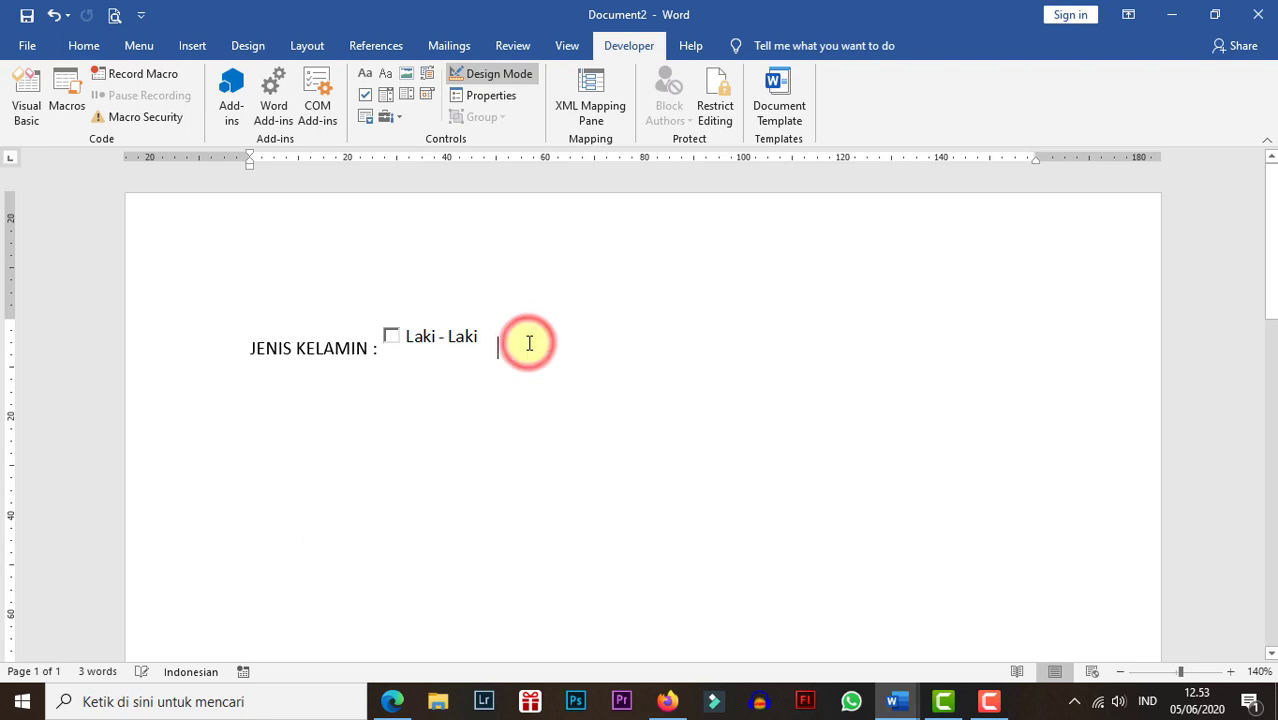
Insert a second ActiveX check box after "Laki - Laki" and caption it "Perempuan".
left_click(398, 120)
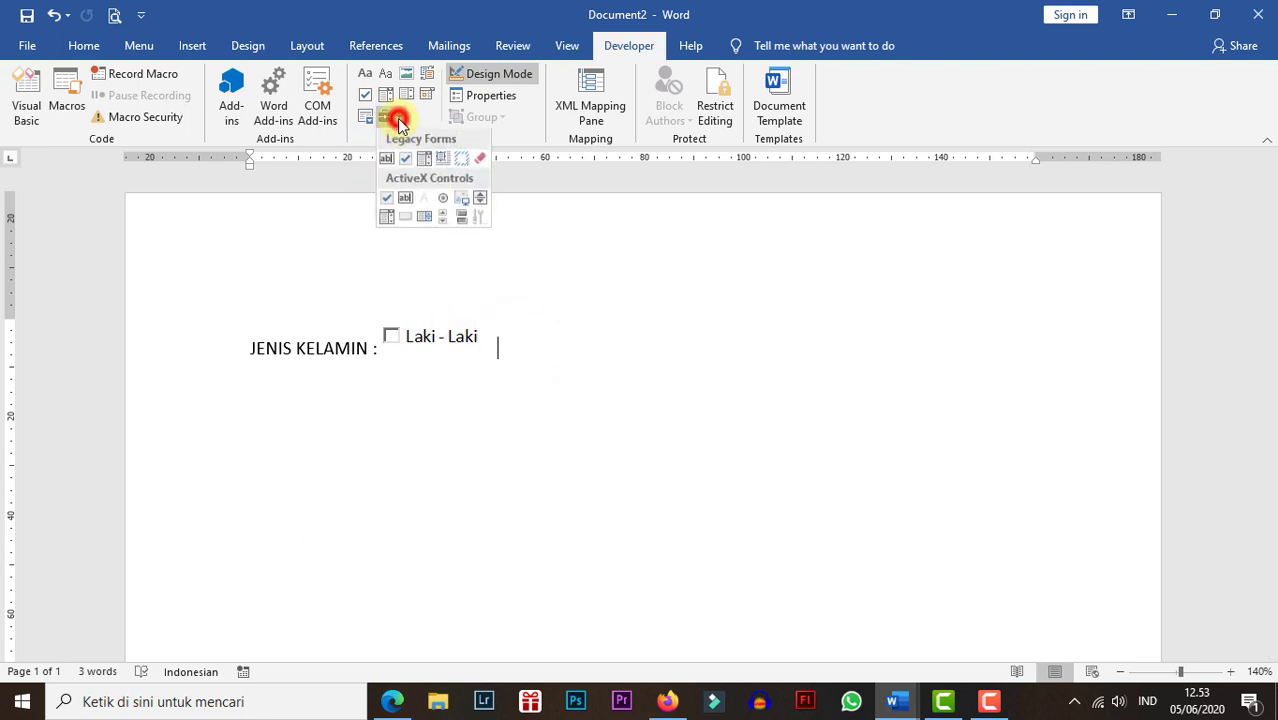
left_click(386, 203)
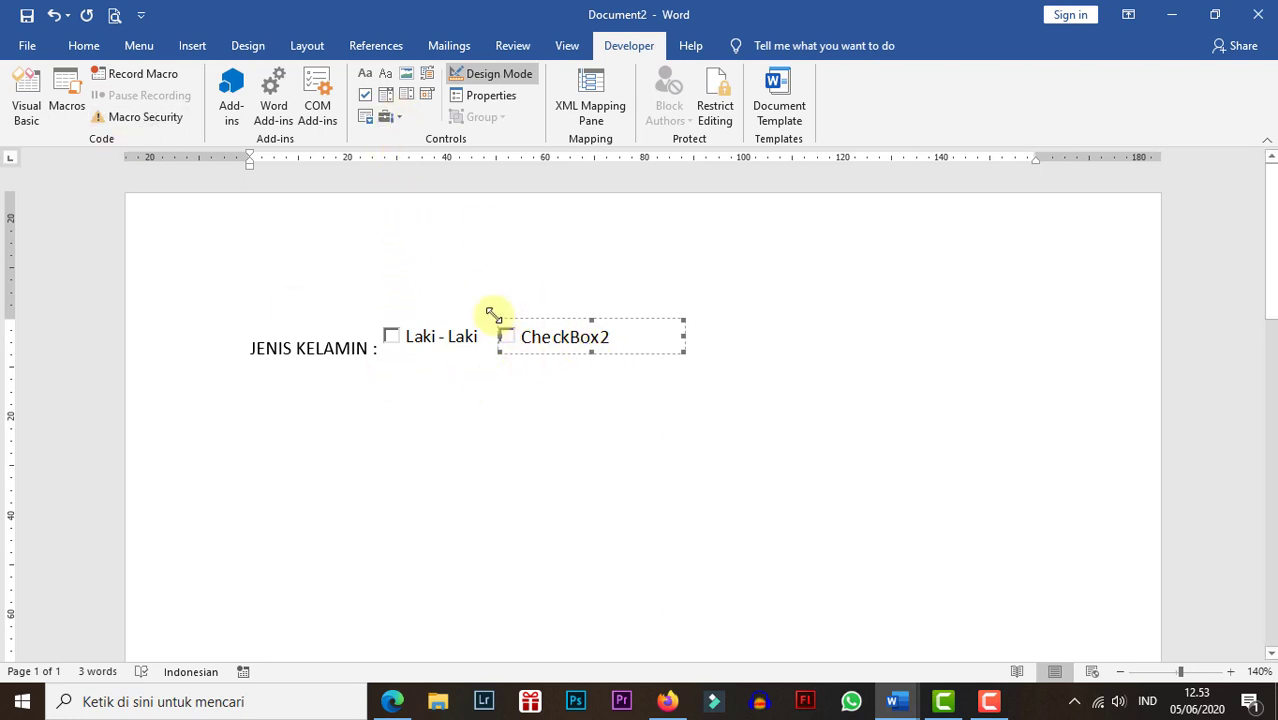
right_click(566, 340)
mouse_move(742, 497)
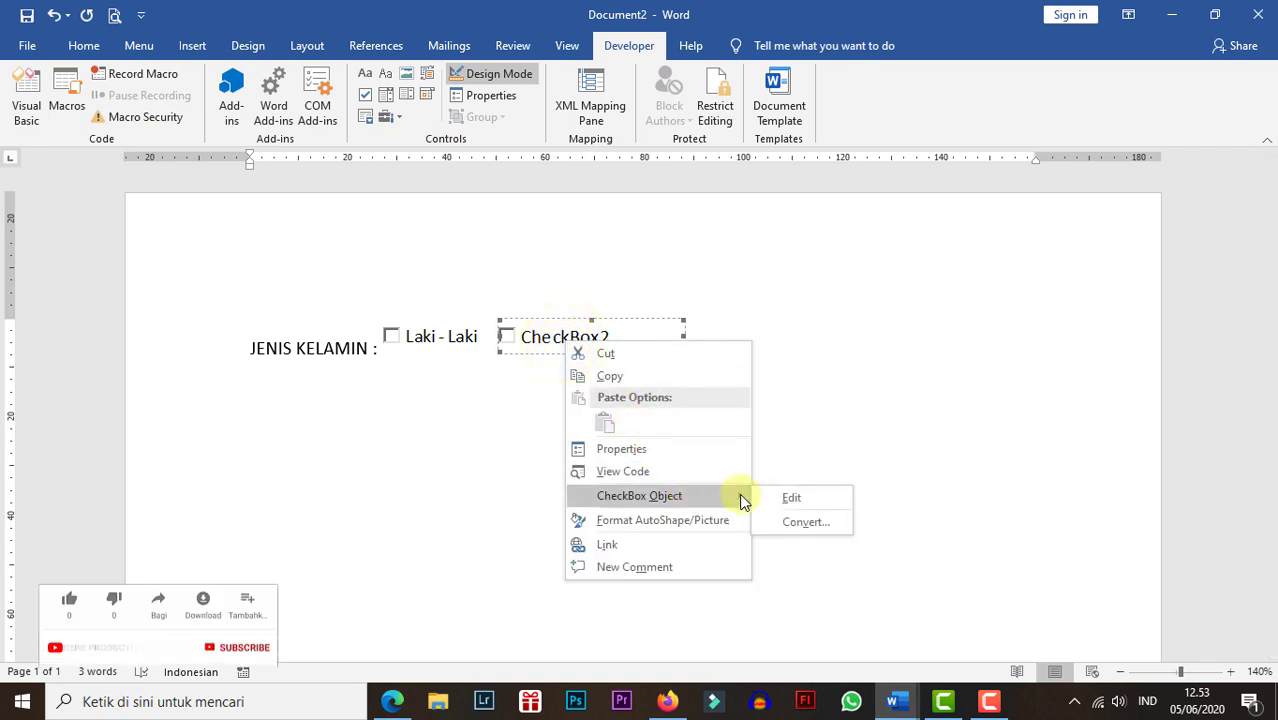
left_click(804, 499)
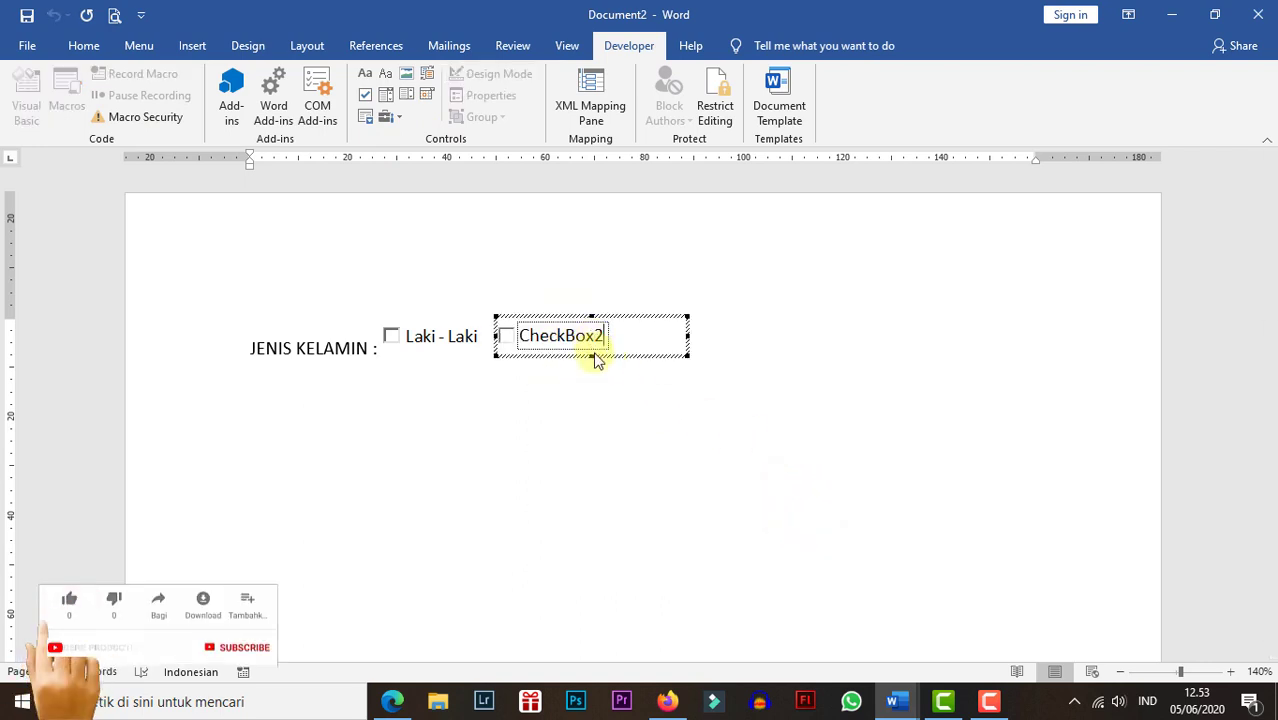
key("BackSpace")
key("BackSpace")
key("BackSpace")
key("BackSpace")
key("BackSpace")
key("BackSpace")
key("BackSpace")
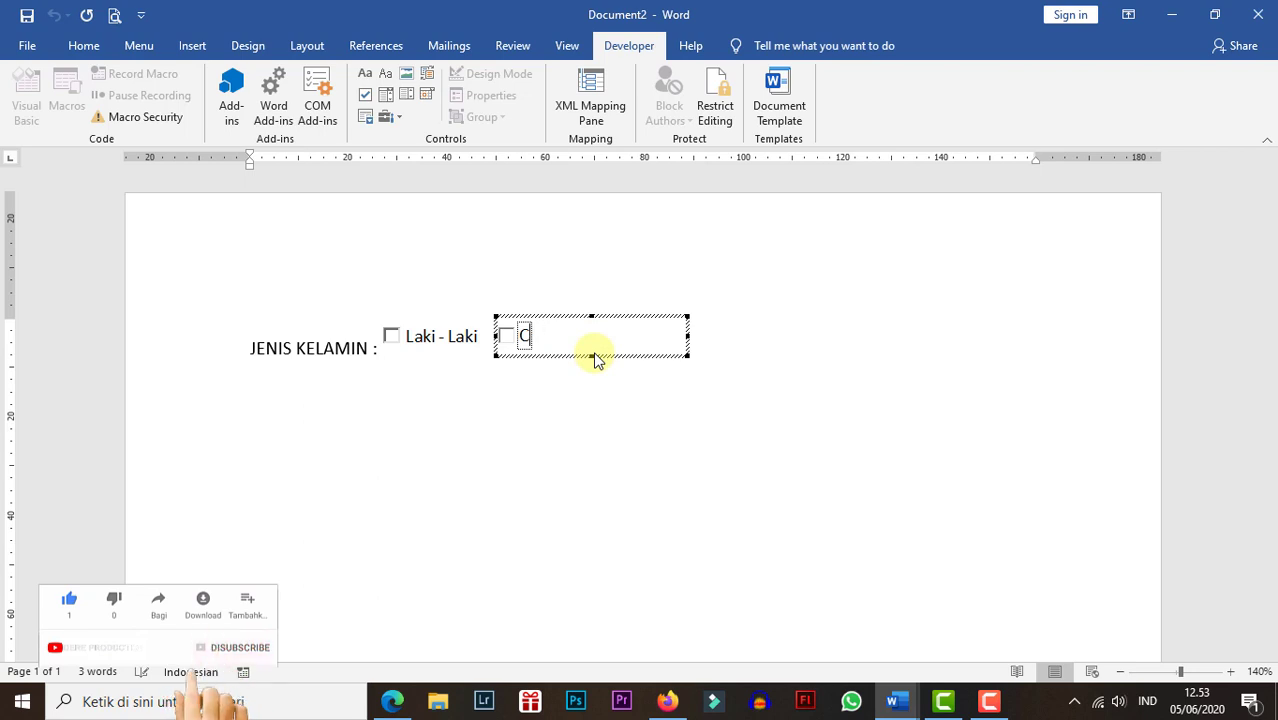
type("Perem")
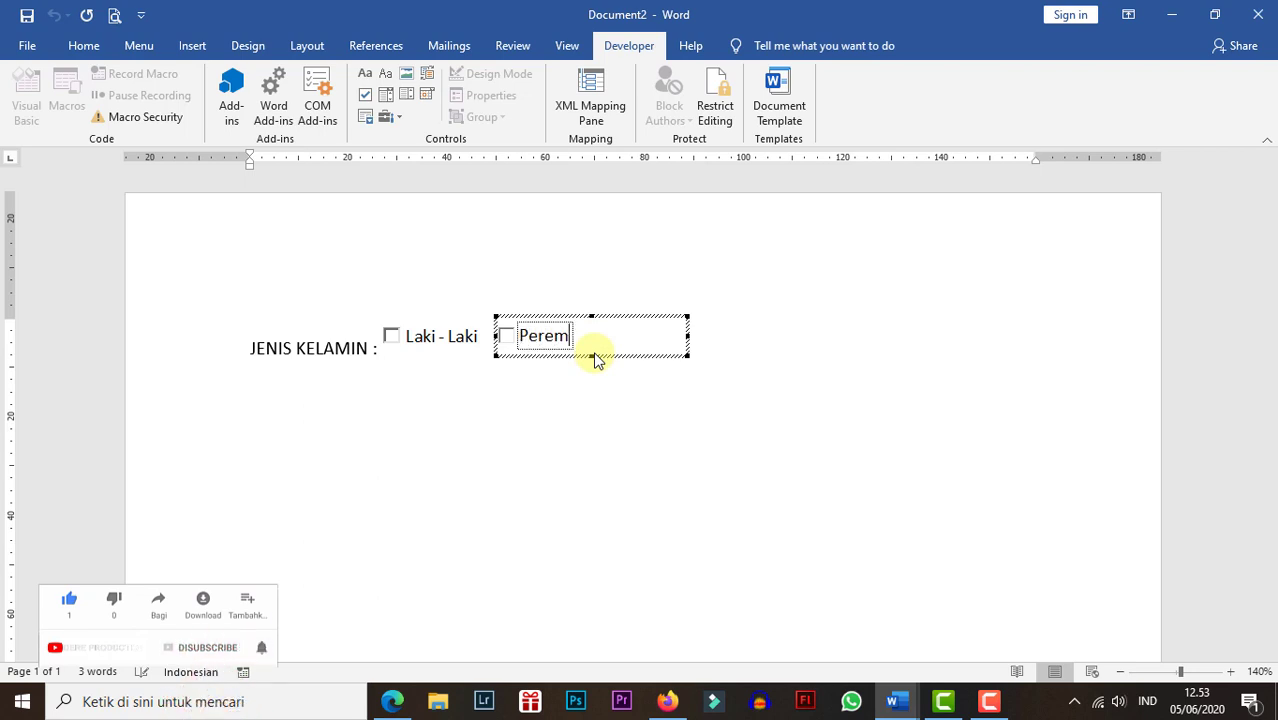
type("puan")
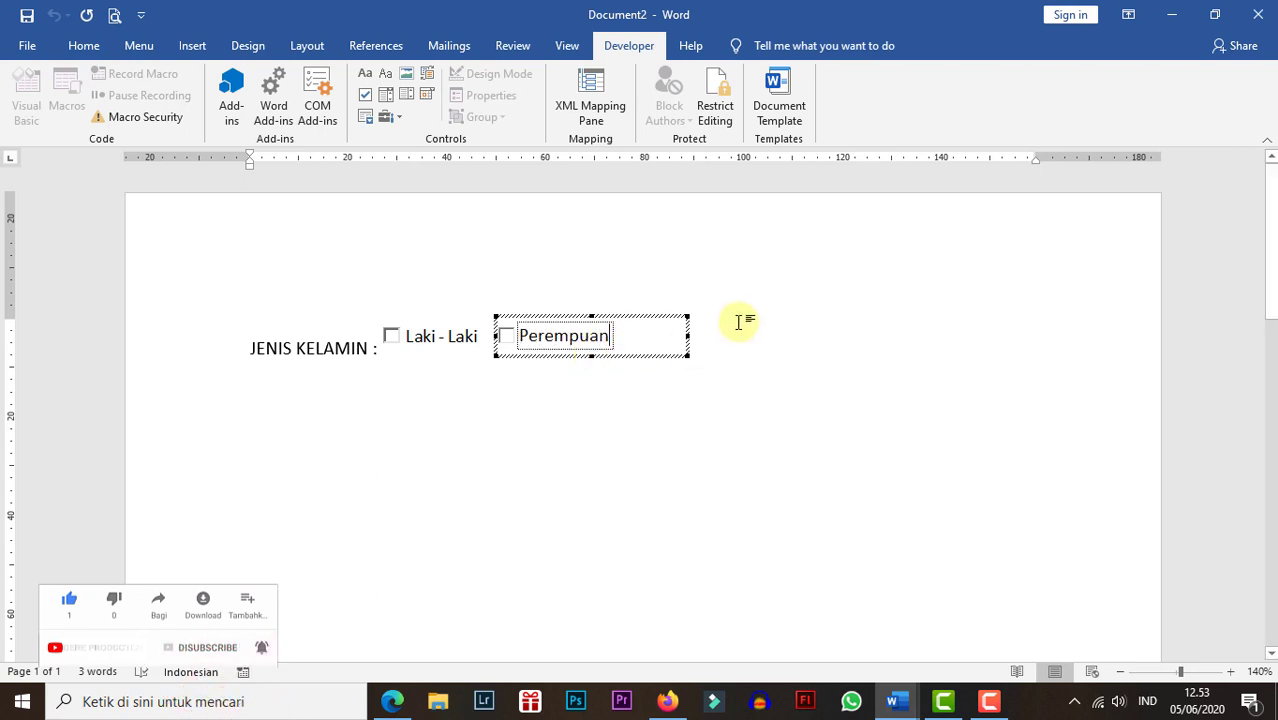
Narrow the "Perempuan" check box to fit its caption and widen the "Laki - Laki" control to space the two options apart.
left_click_drag(686, 338, 636, 344)
left_click(748, 323)
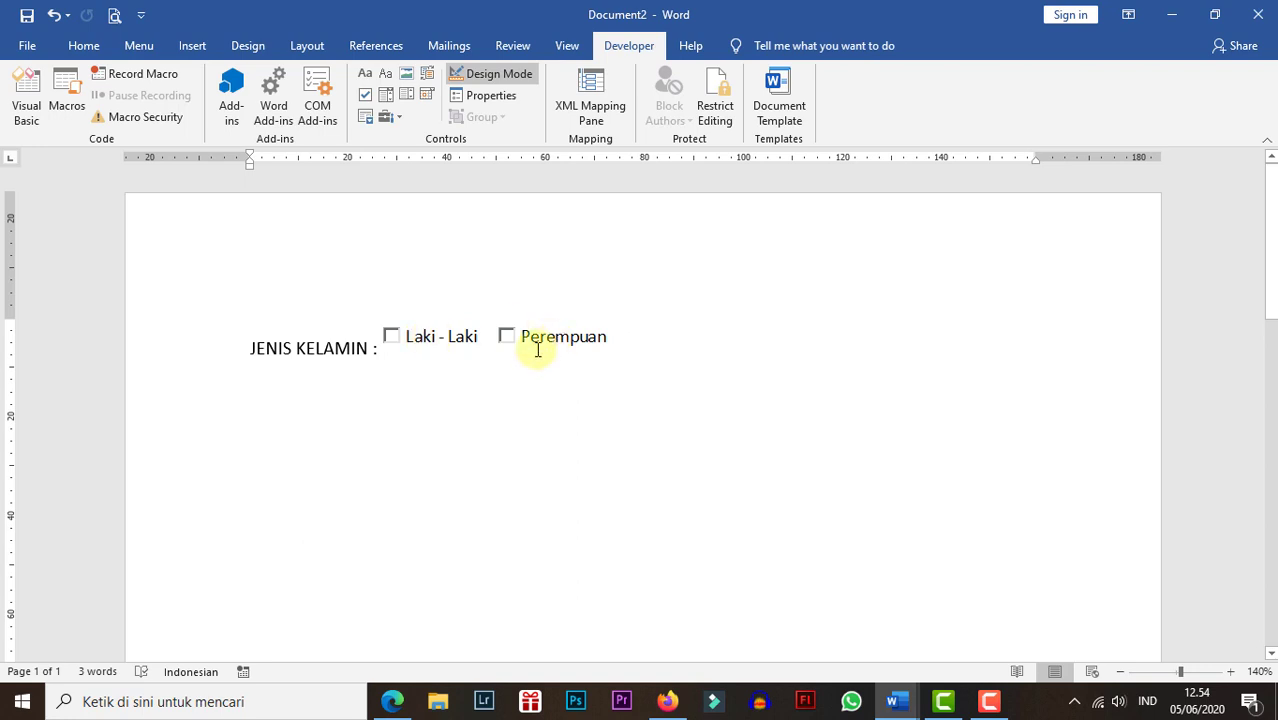
left_click(455, 340)
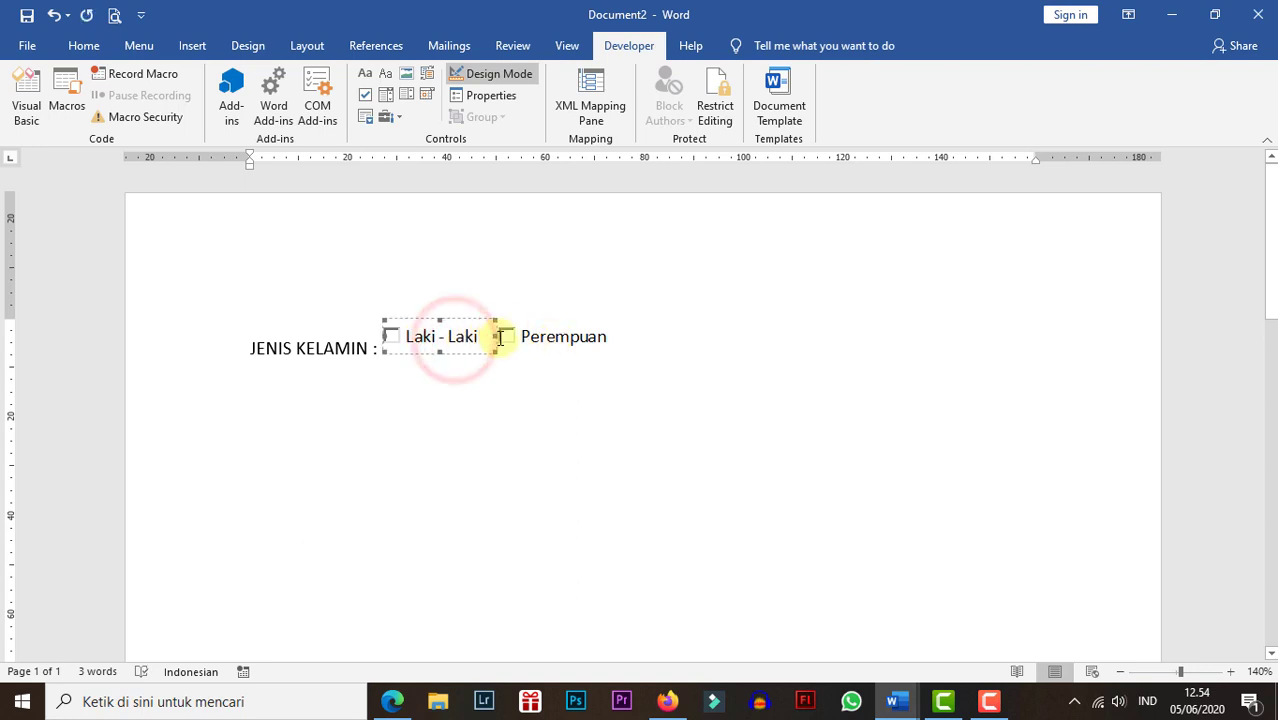
left_click_drag(494, 337, 538, 344)
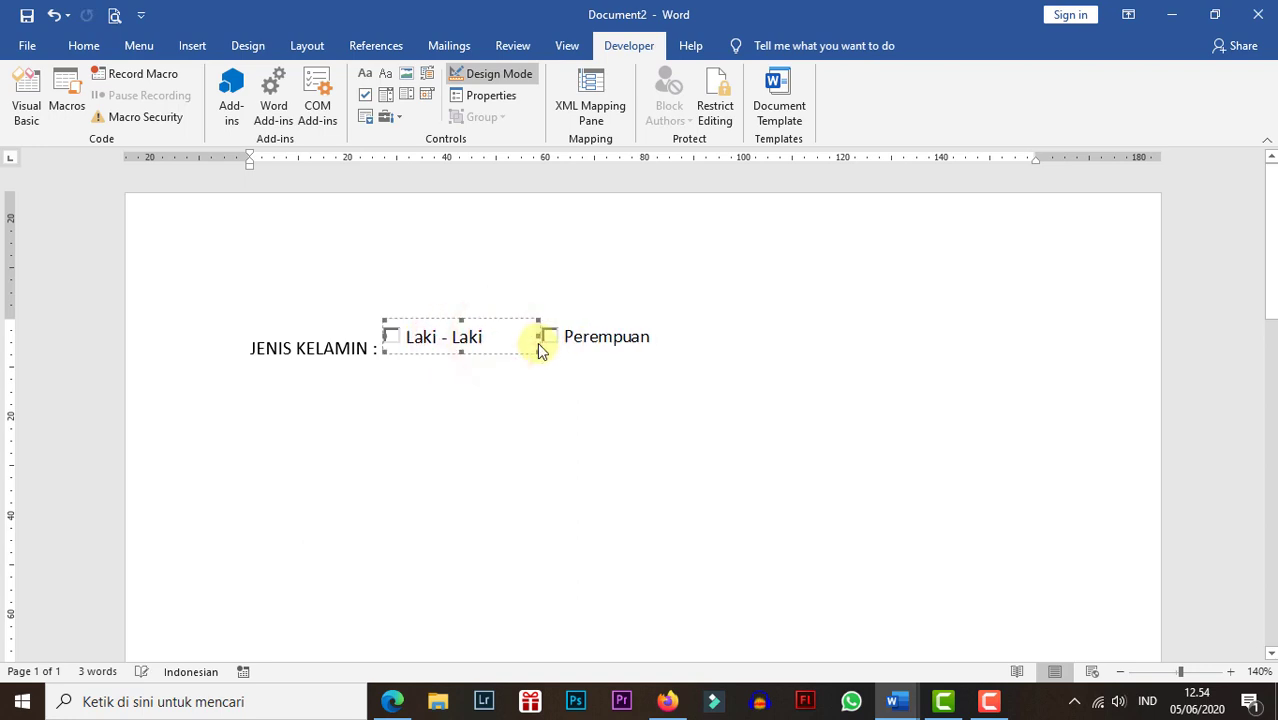
left_click(730, 347)
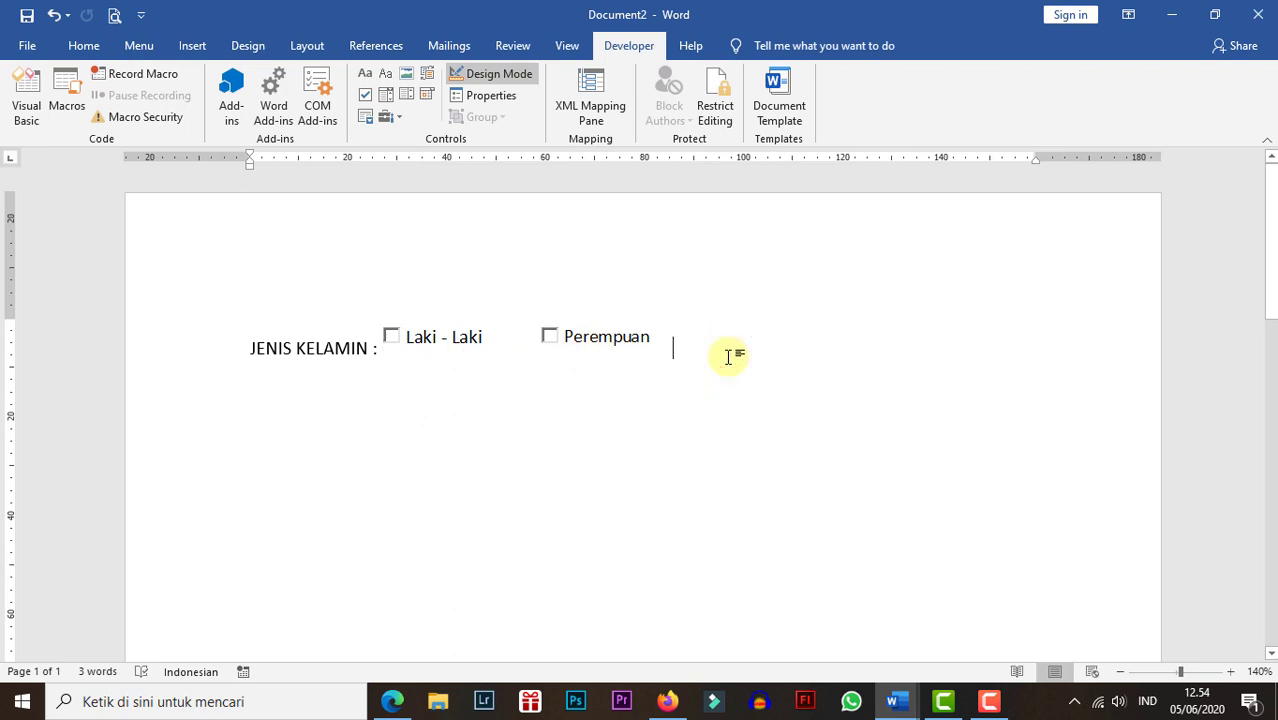
Add the label "CONTOH RADIO BUTTON :" on a new line and insert an ActiveX option button after it.
key("Return")
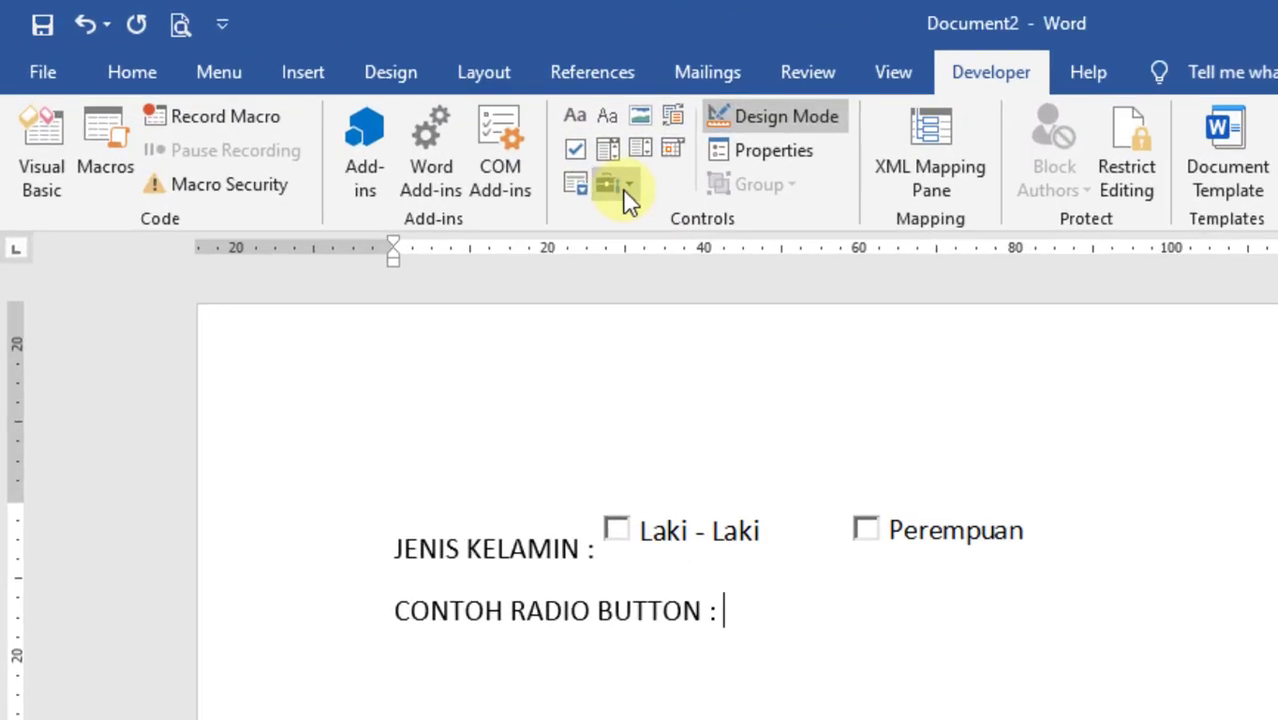
left_click(386, 116)
left_click(790, 355)
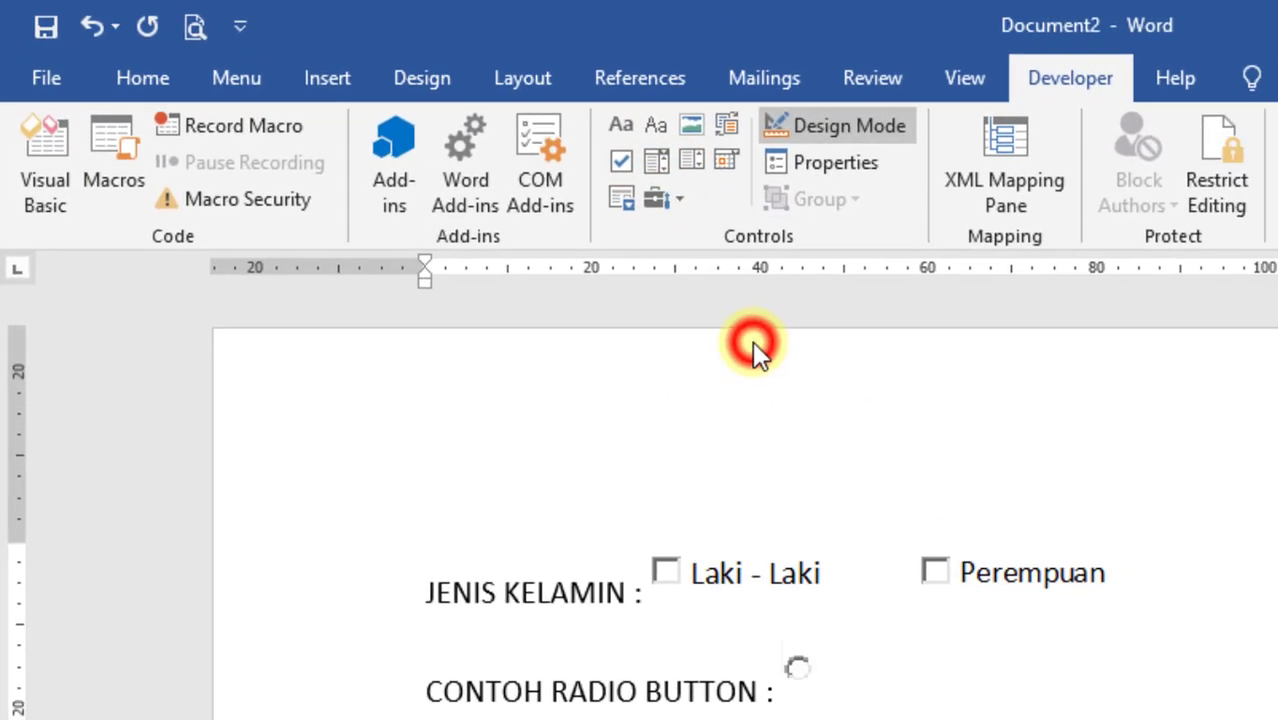
right_click(527, 395)
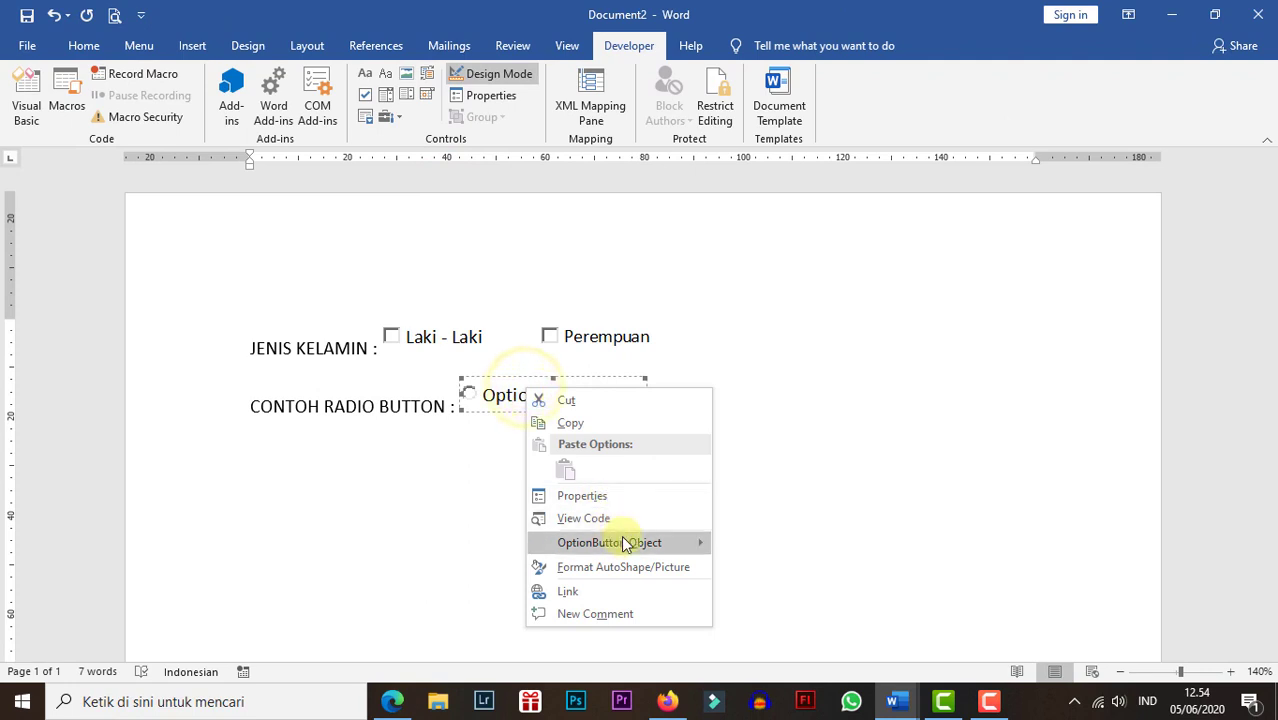
left_click(735, 548)
left_click(562, 391)
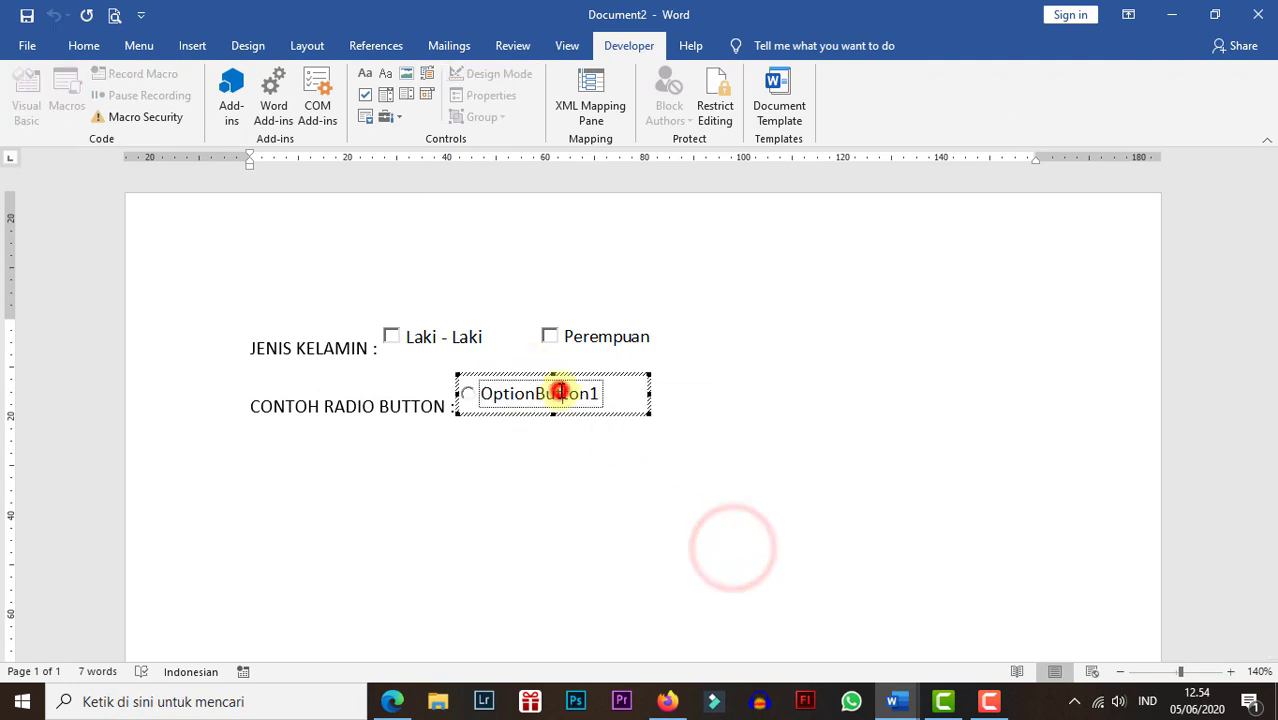
left_click_drag(604, 394, 596, 394)
left_click(483, 604)
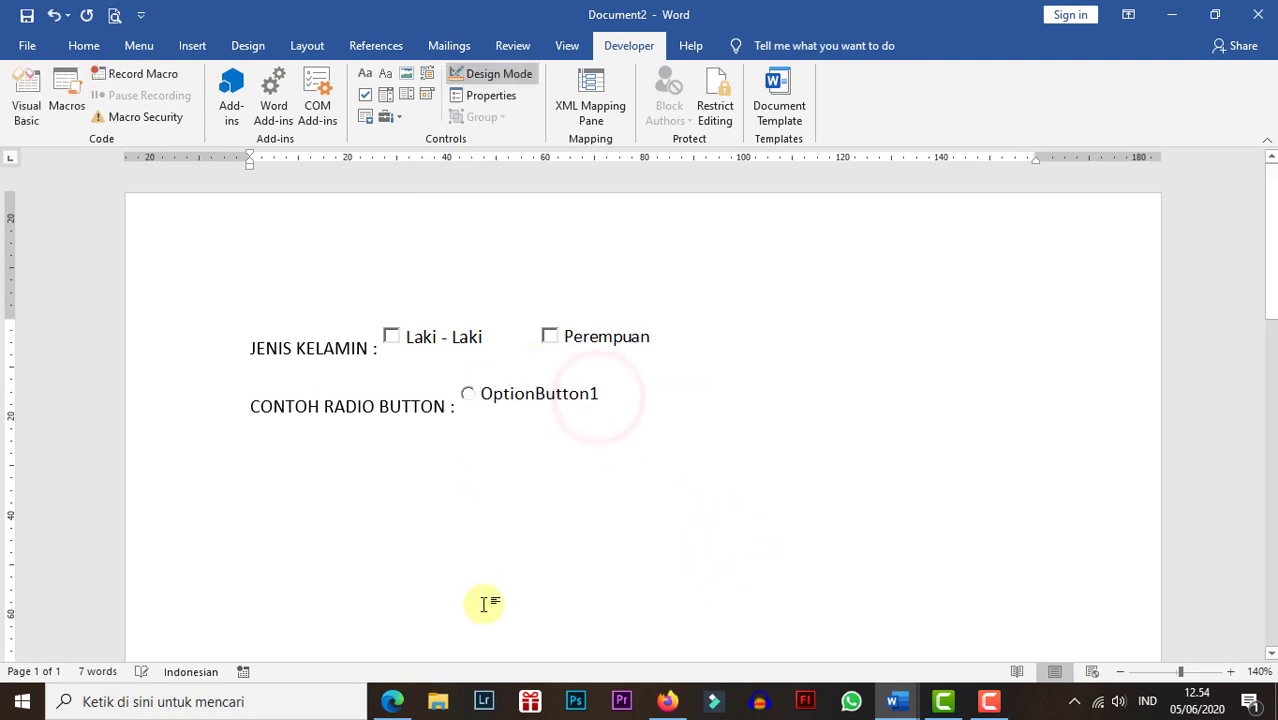
left_click(548, 533)
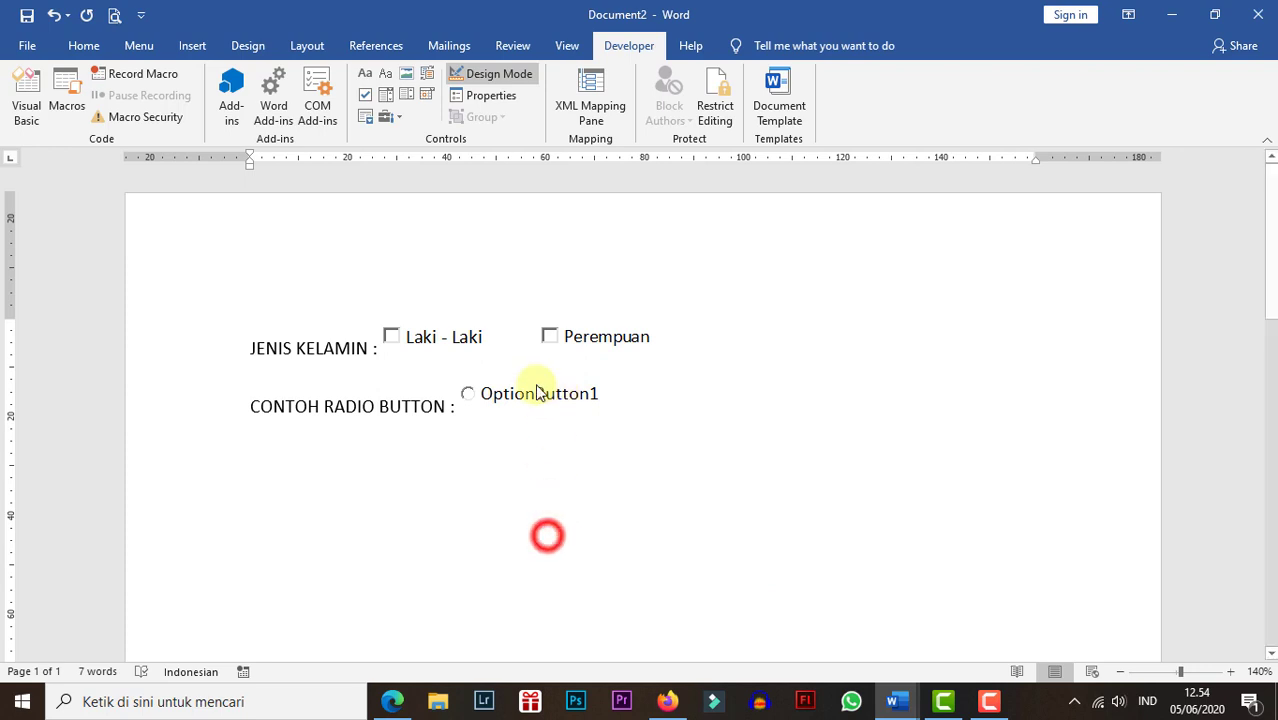
Replace the option button's caption with "Laki - Laki".
left_click(537, 389)
left_click_drag(599, 393, 466, 397)
key("BackSpace")
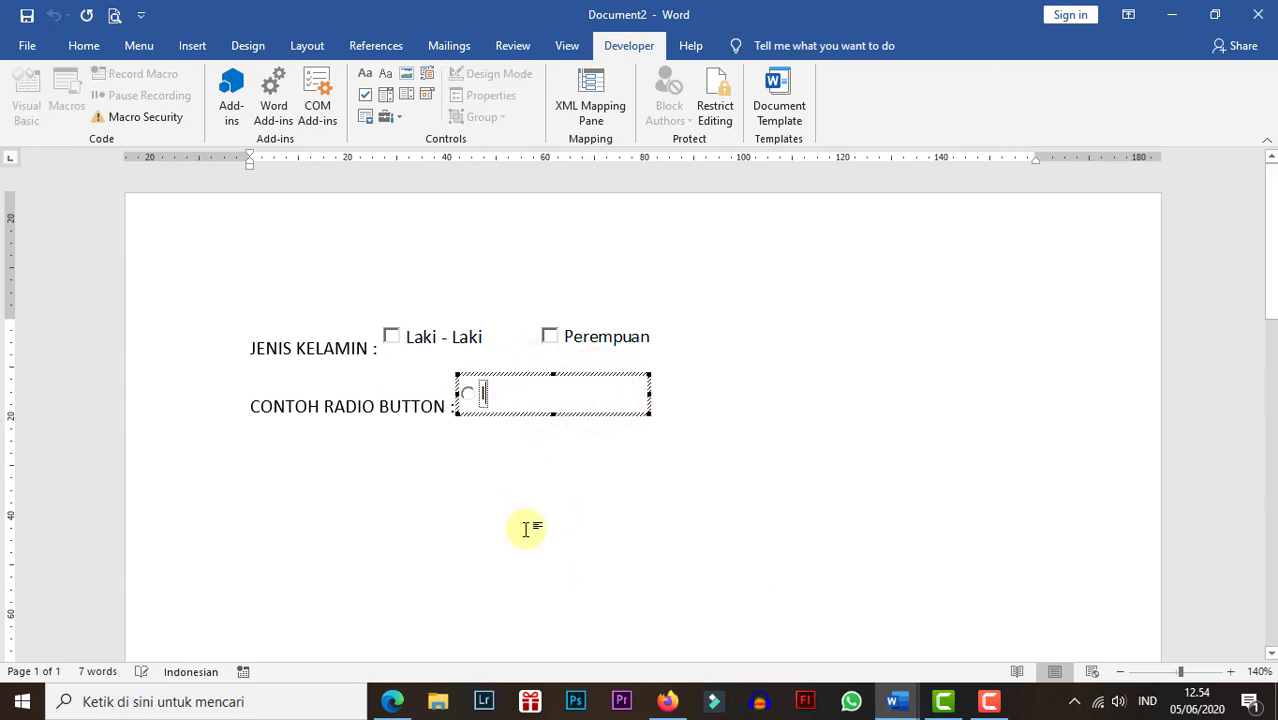
type("Laki - Laki")
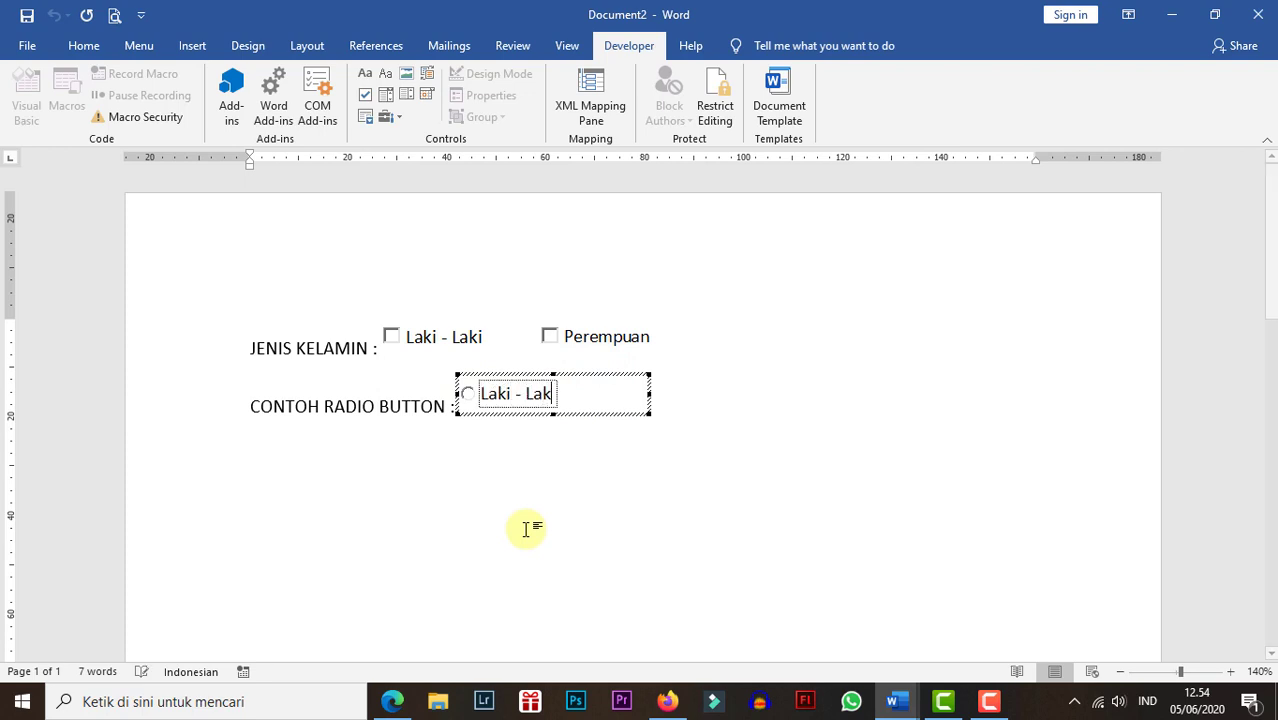
Narrow the "Laki - Laki" option button to fit its caption and place the text cursor after it.
left_click_drag(648, 394, 578, 397)
left_click(638, 404)
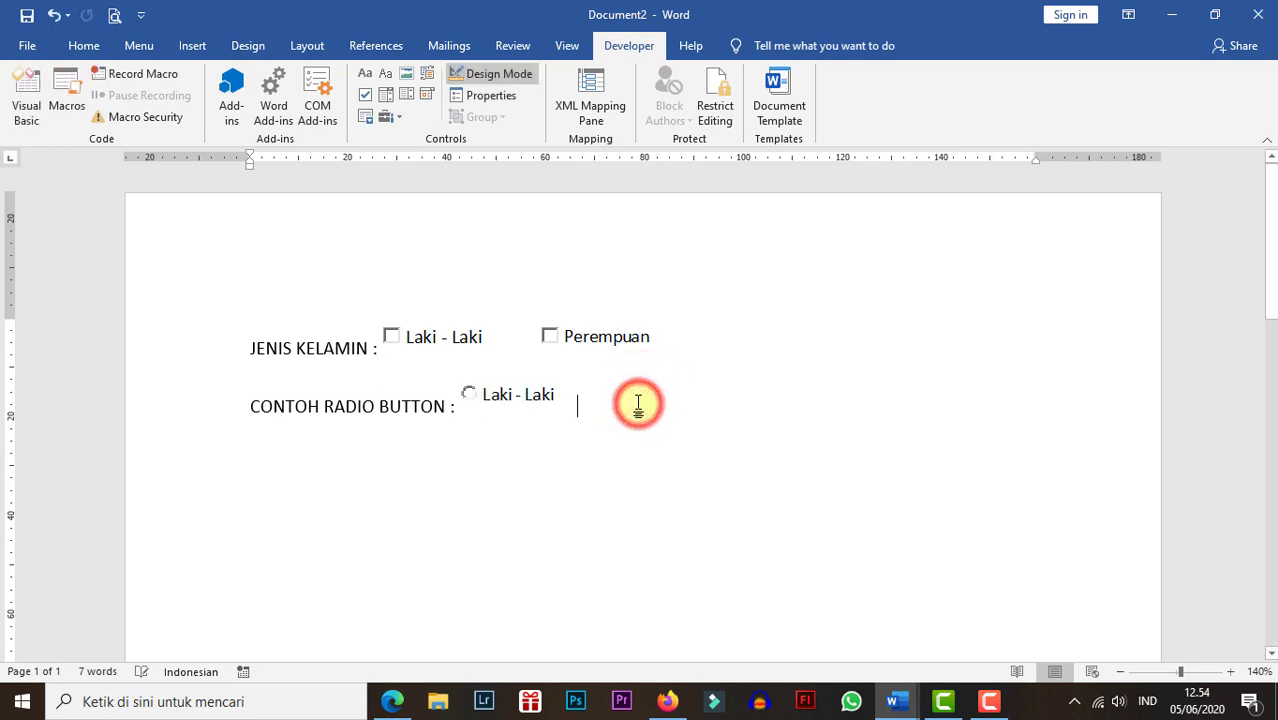
left_click(403, 116)
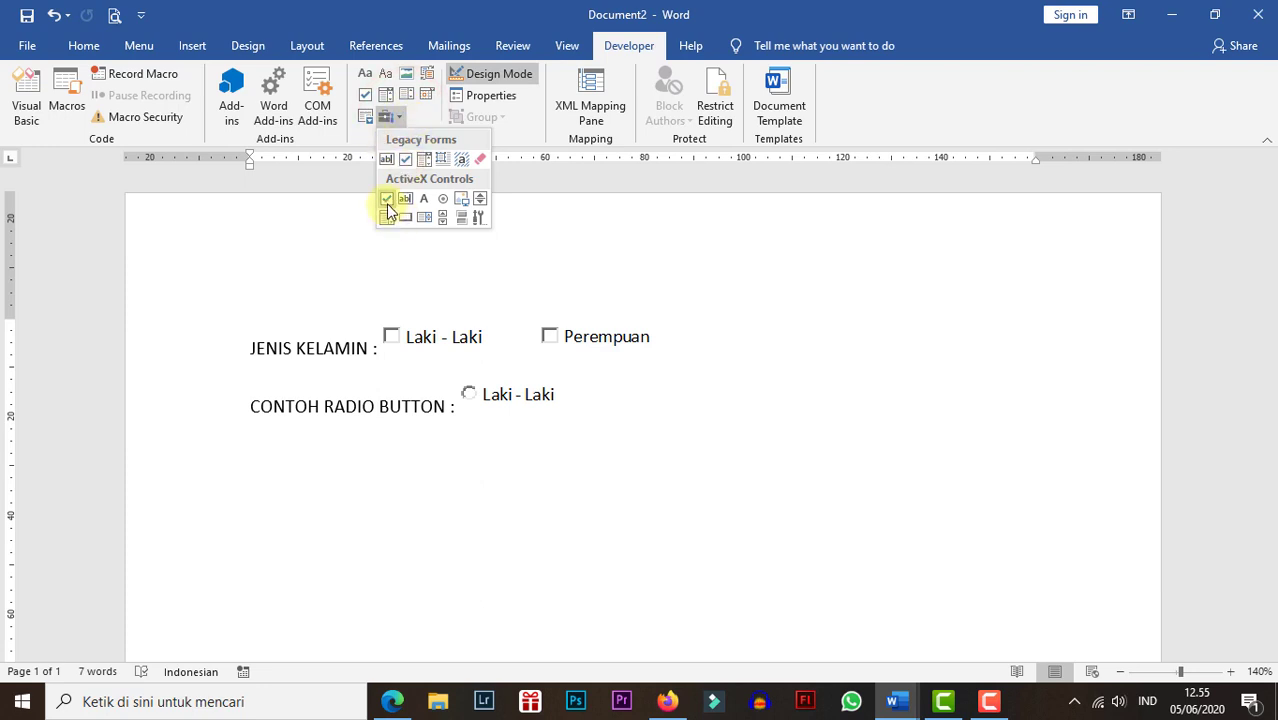
left_click(615, 391)
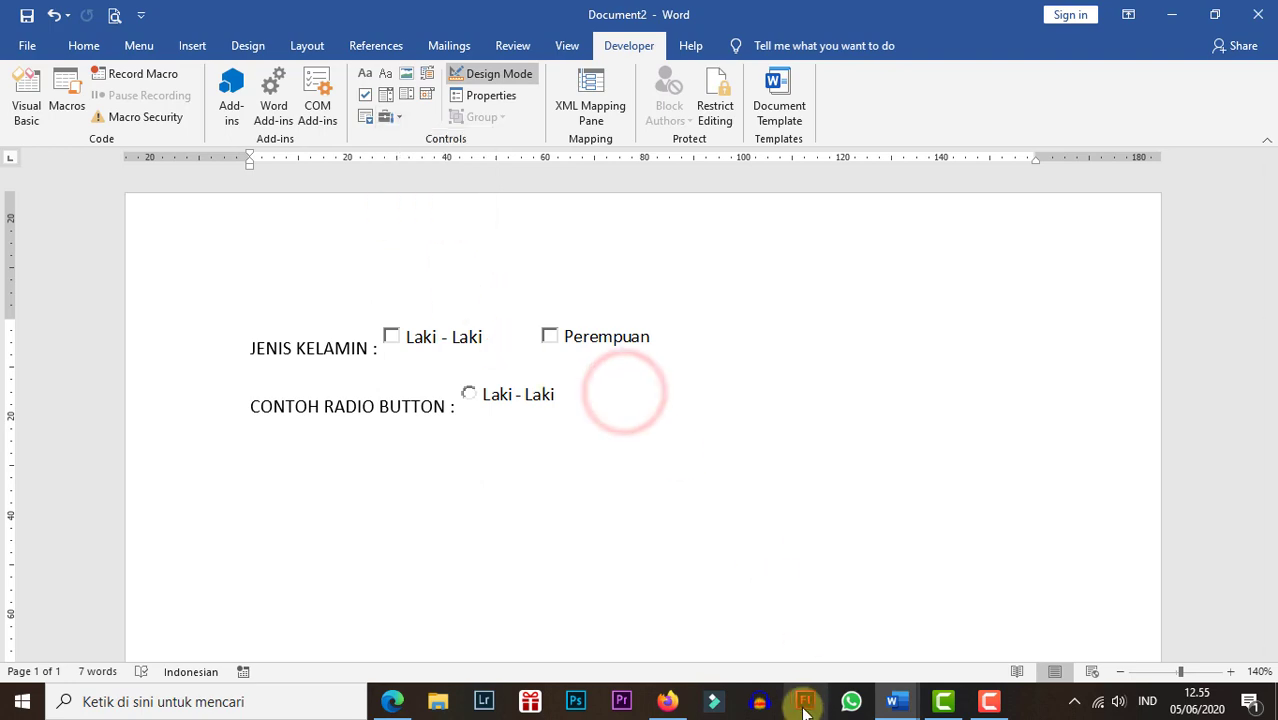
Switch to the formulir.docx document and open its print preview.
mouse_move(893, 705)
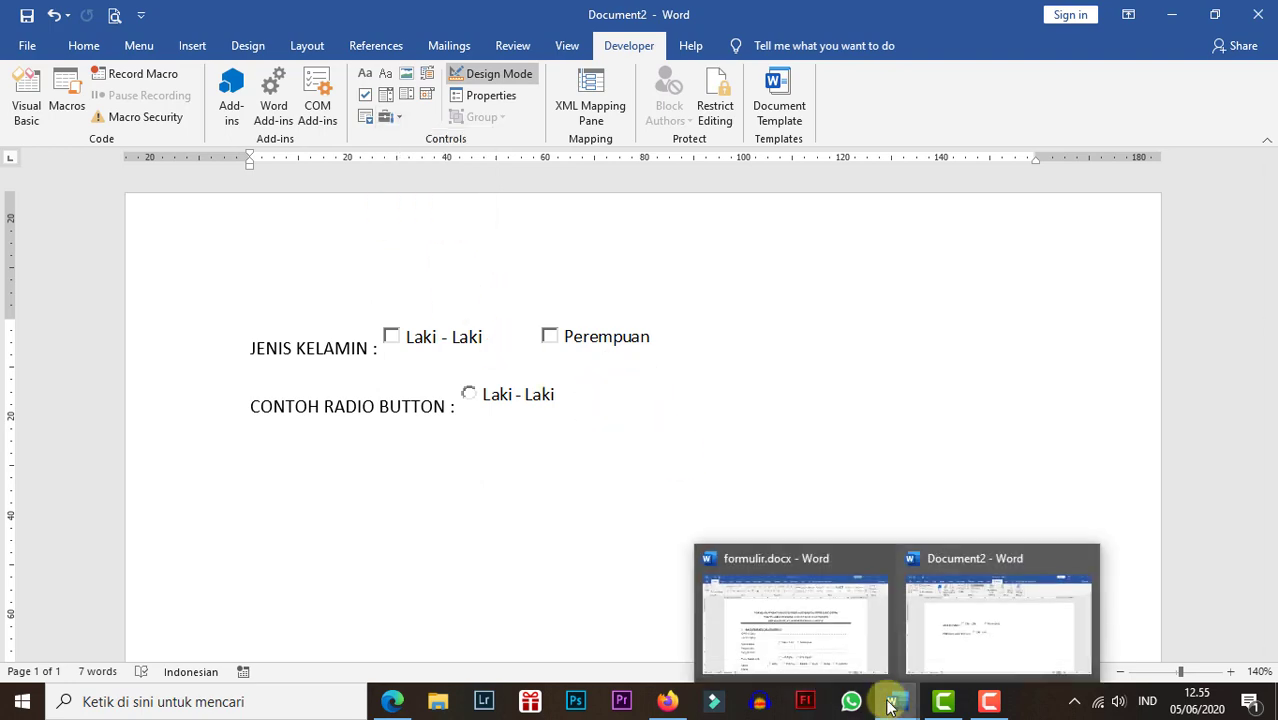
left_click(835, 643)
scroll(732, 456, "down", 6)
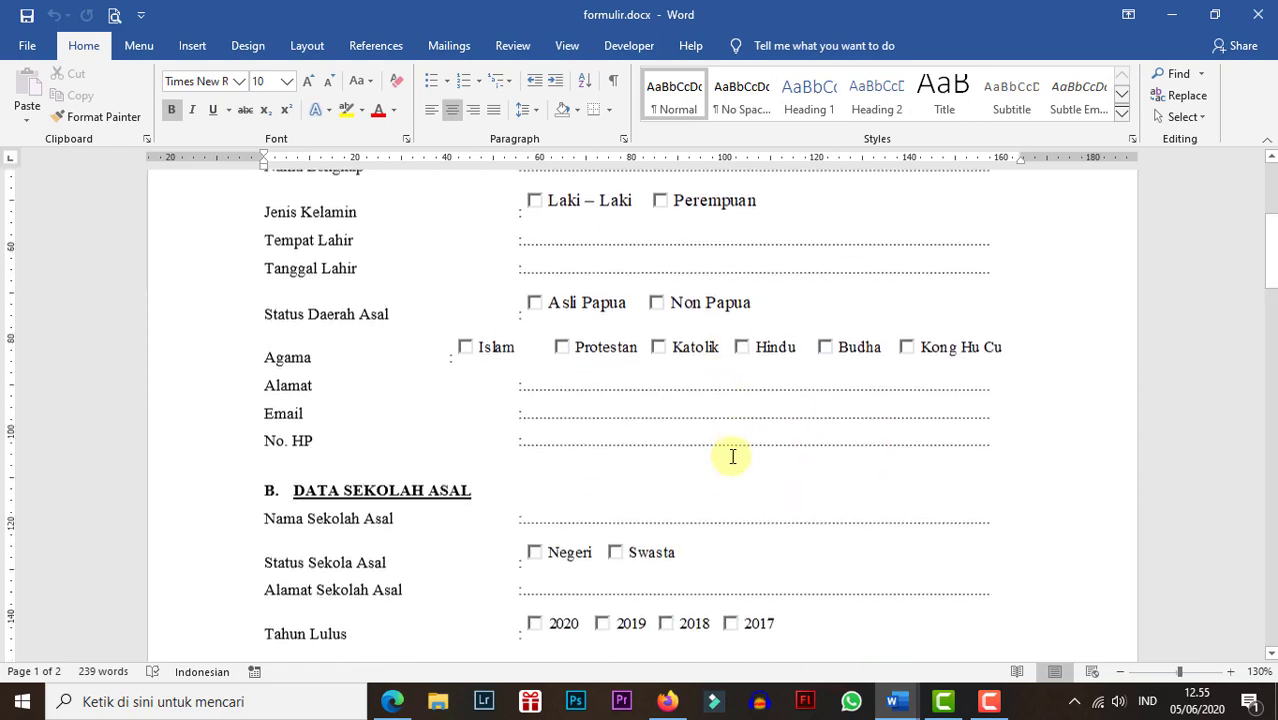
scroll(732, 456, "up", 3)
left_click(28, 46)
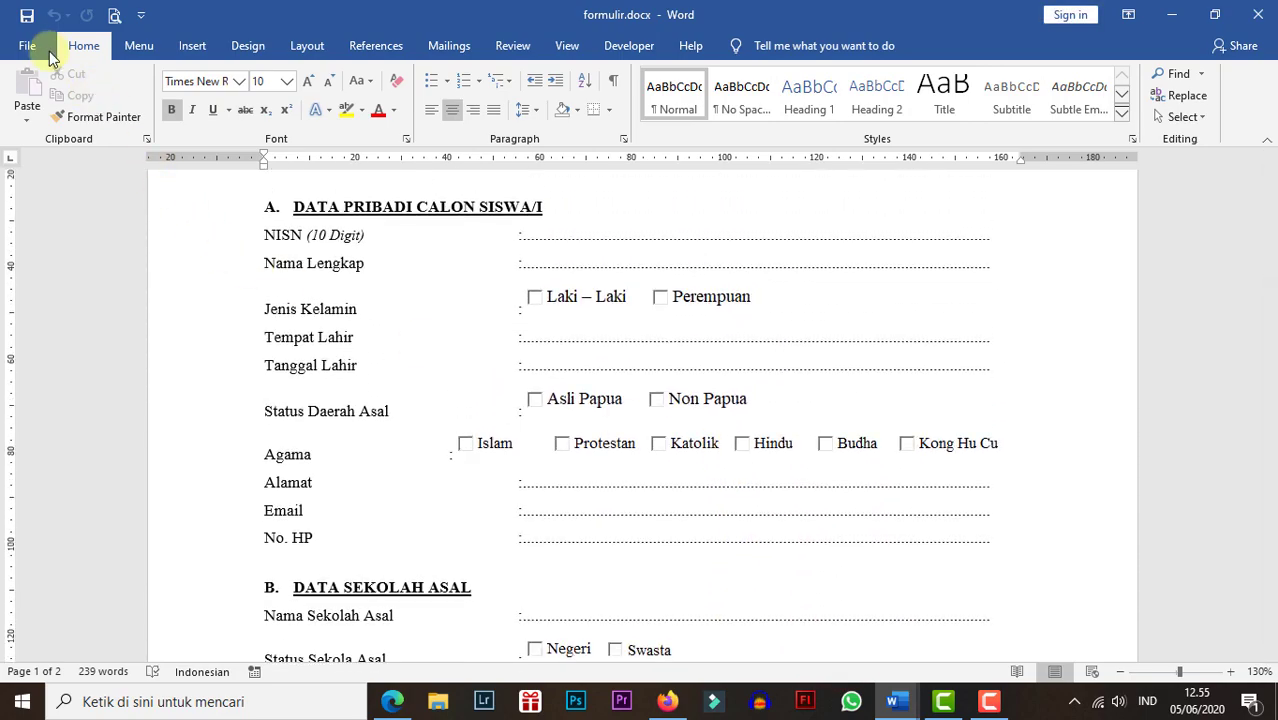
left_click(82, 370)
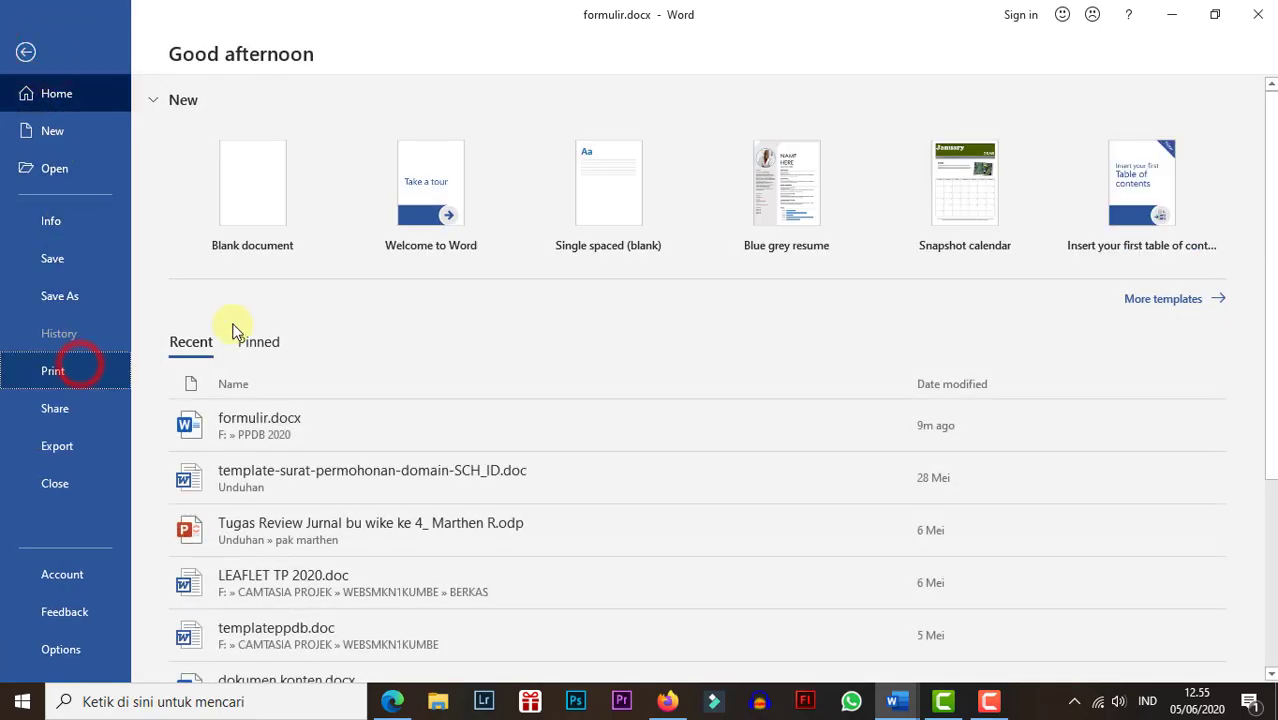
left_click(639, 248)
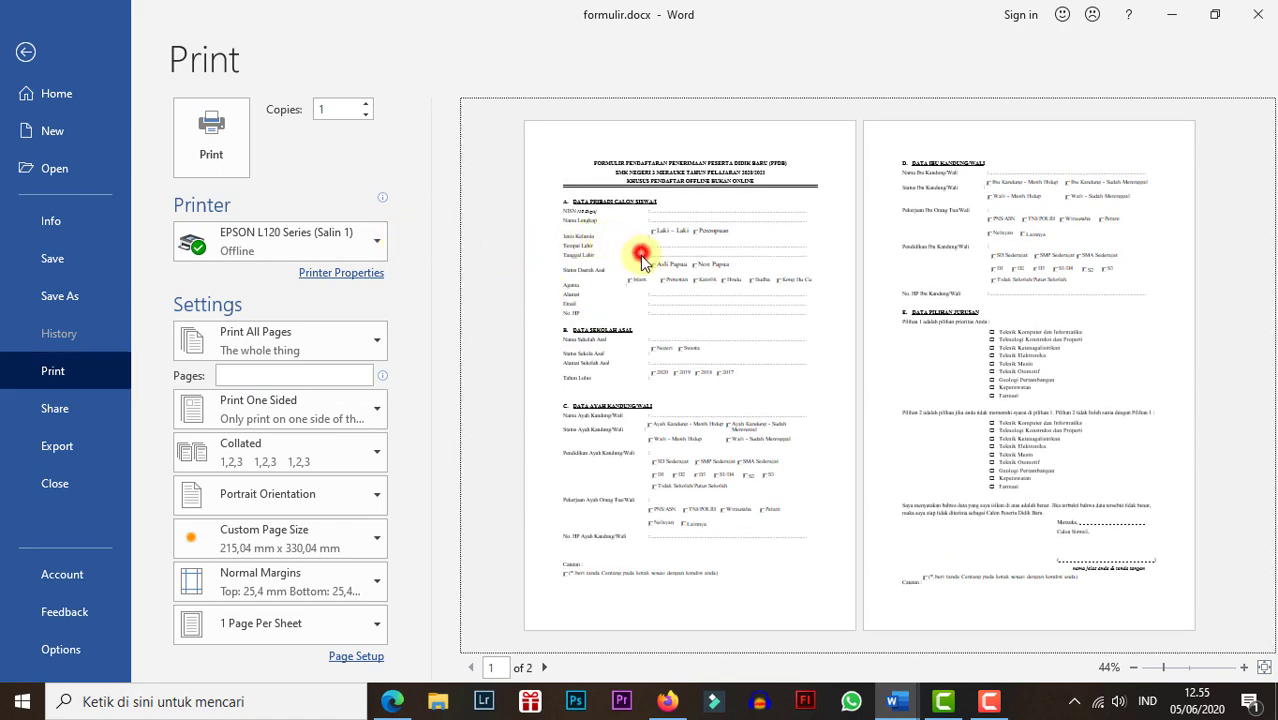
Enlarge the print preview to 100% and examine how the check boxes look on both pages of the form.
left_click(1243, 668)
left_click(1243, 668)
left_click(1243, 668)
left_click(1243, 668)
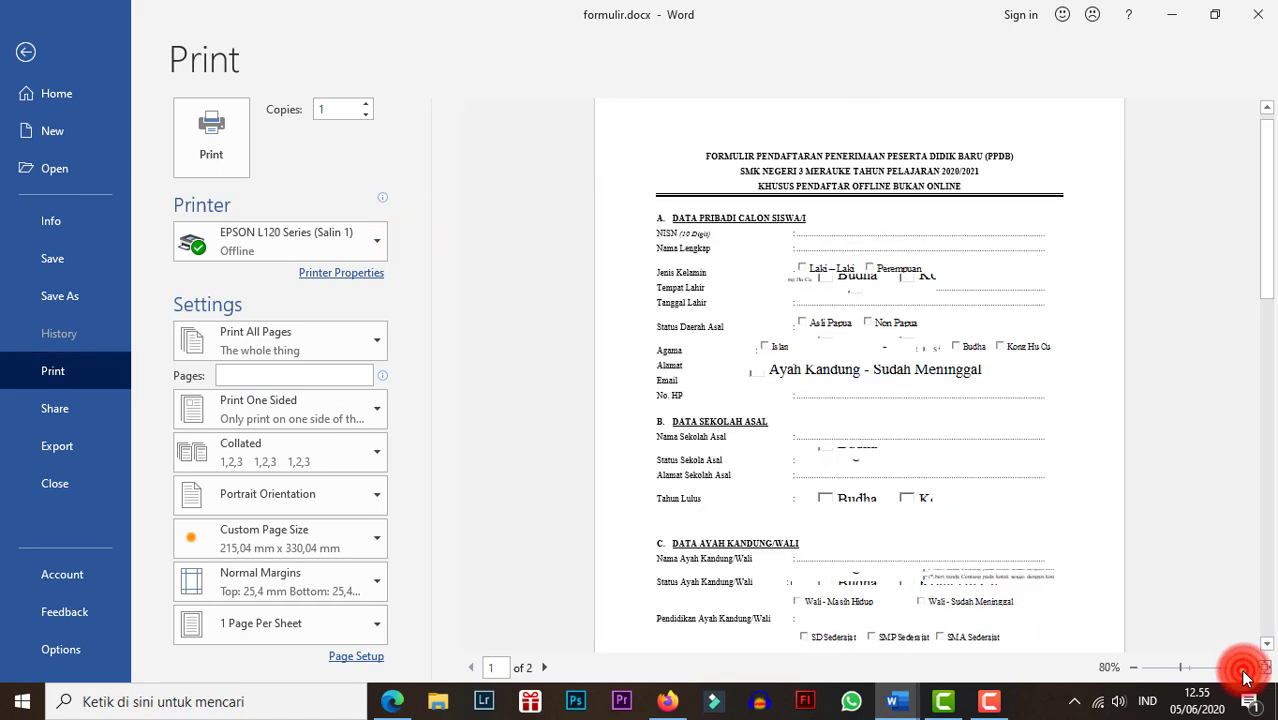
left_click(1243, 668)
left_click(1243, 668)
scroll(910, 399, "down", 8)
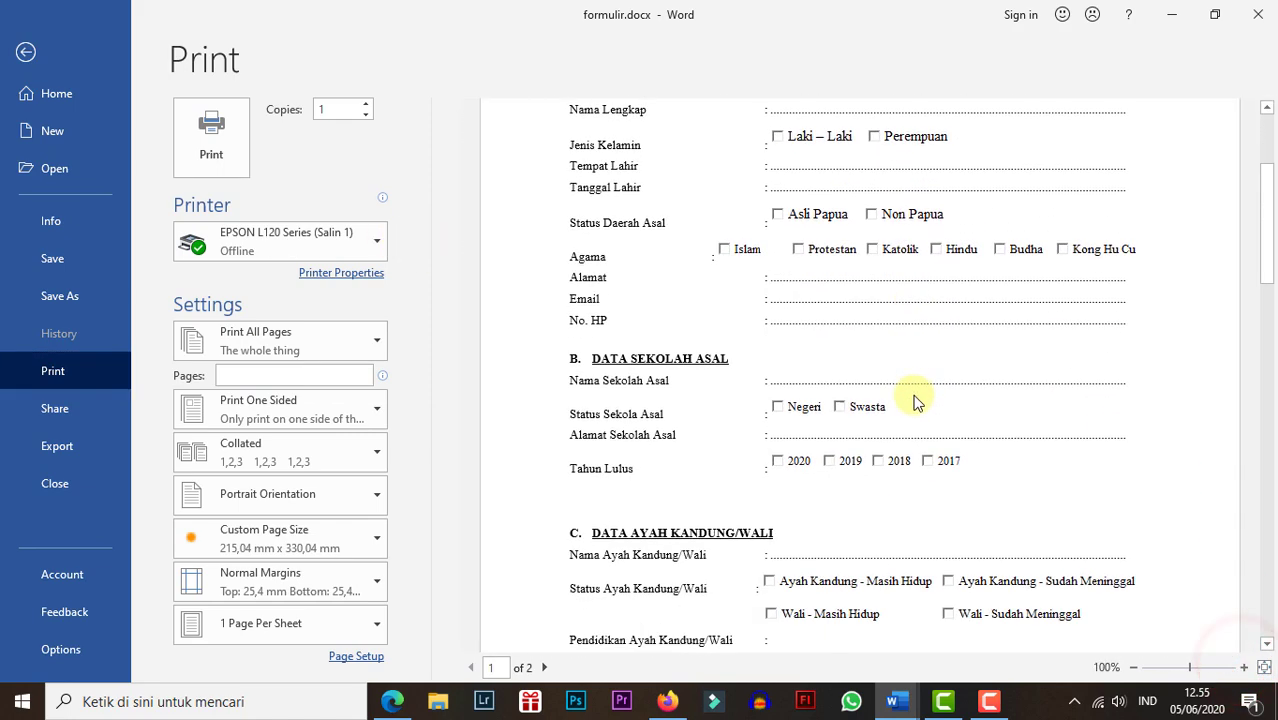
scroll(910, 397, "down", 10)
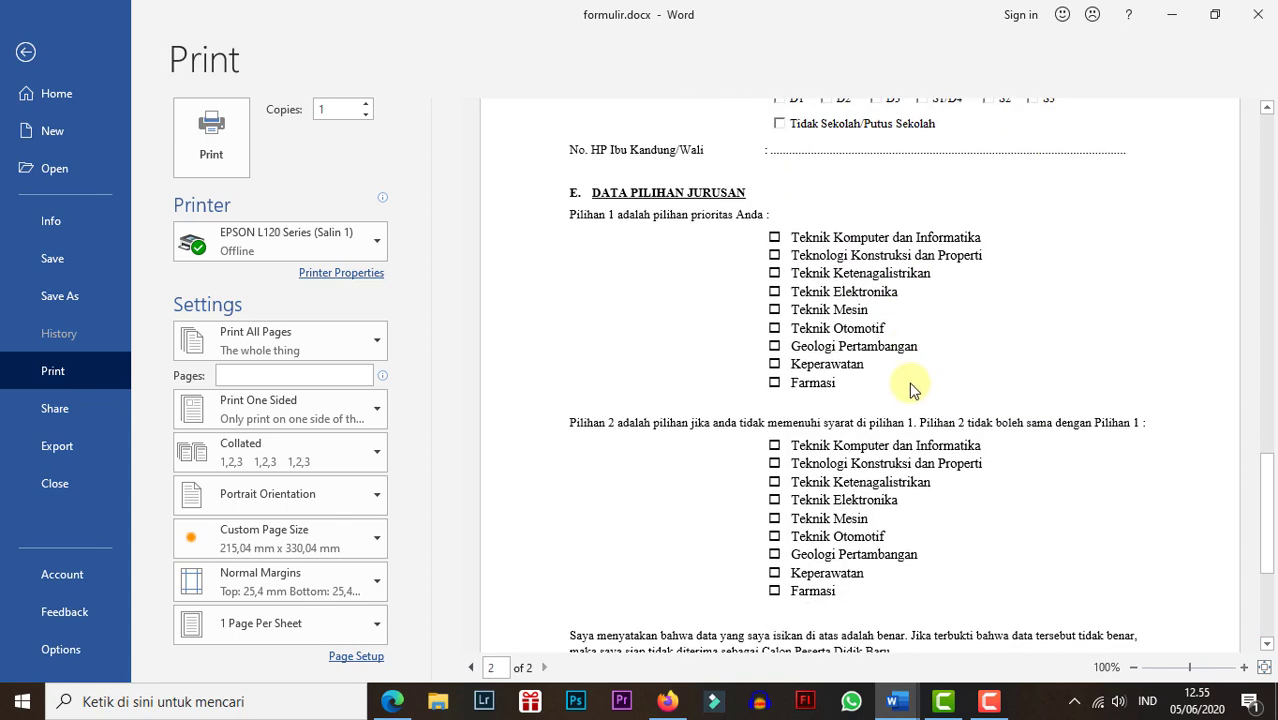
scroll(910, 390, "up", 3)
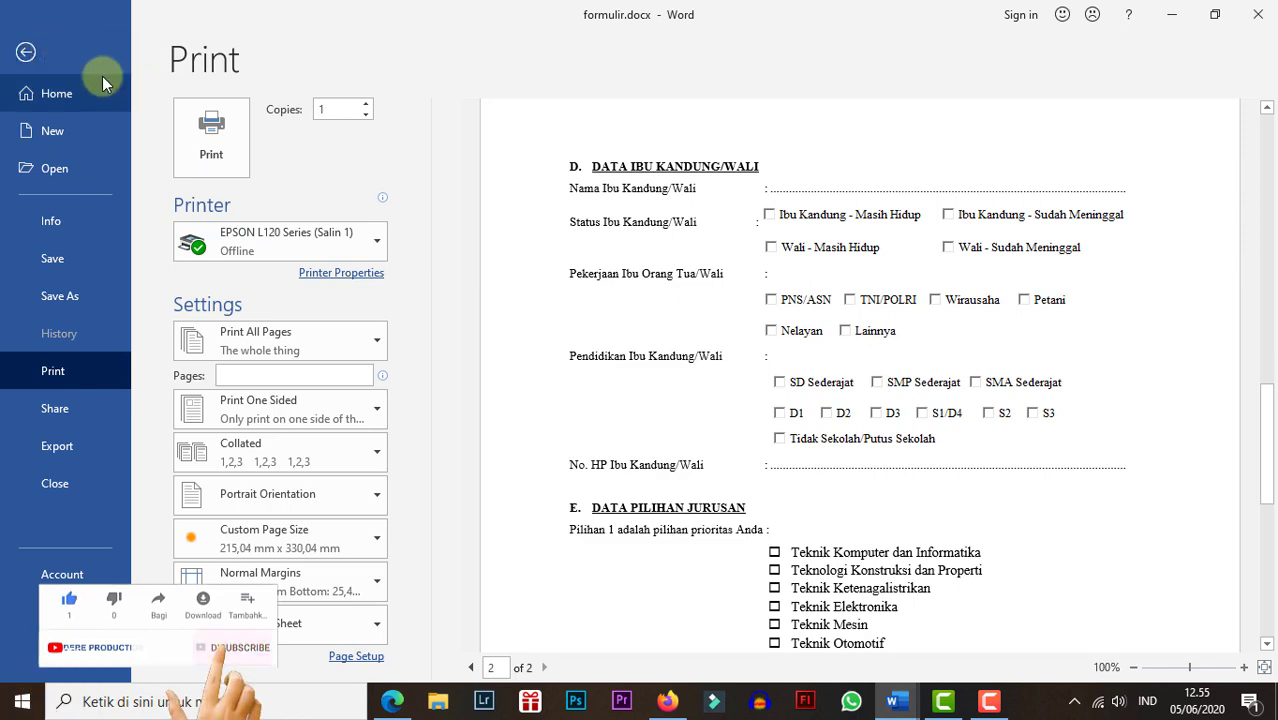
Return to the document from the print preview and review the form's sections down to DATA PILIHAN JURUSAN.
left_click(30, 52)
scroll(654, 463, "down", 15)
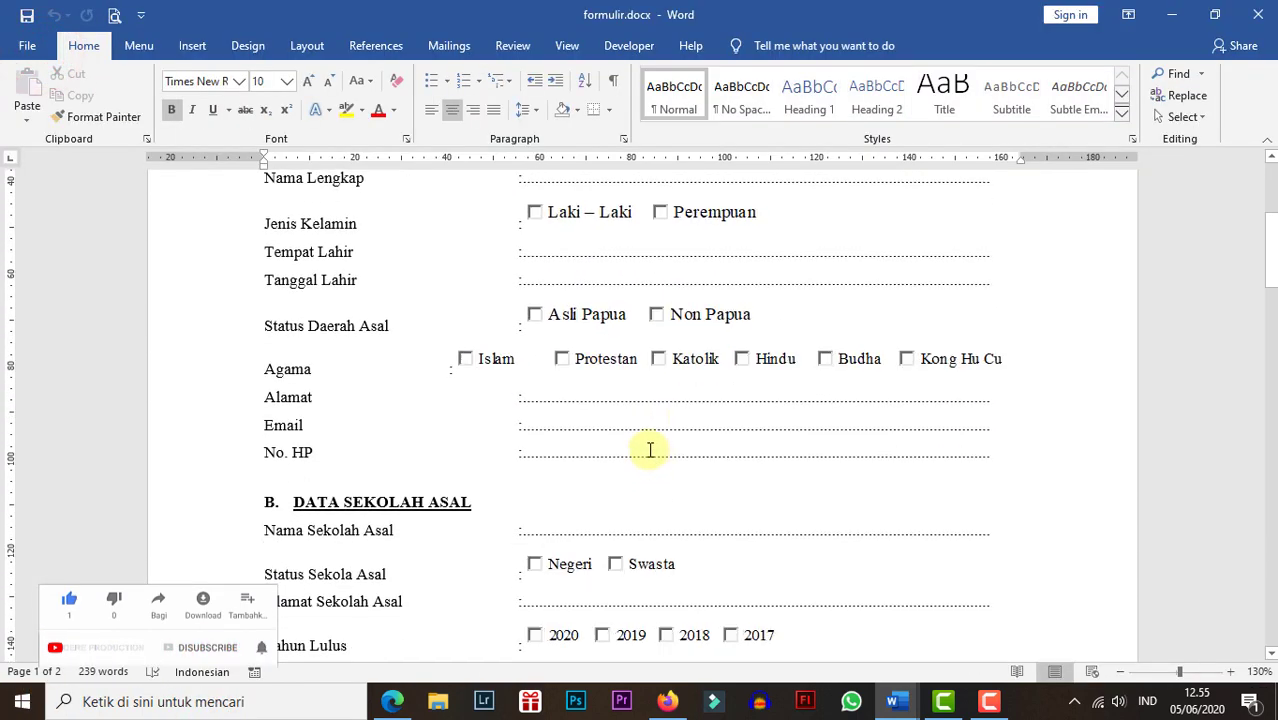
scroll(649, 441, "down", 6)
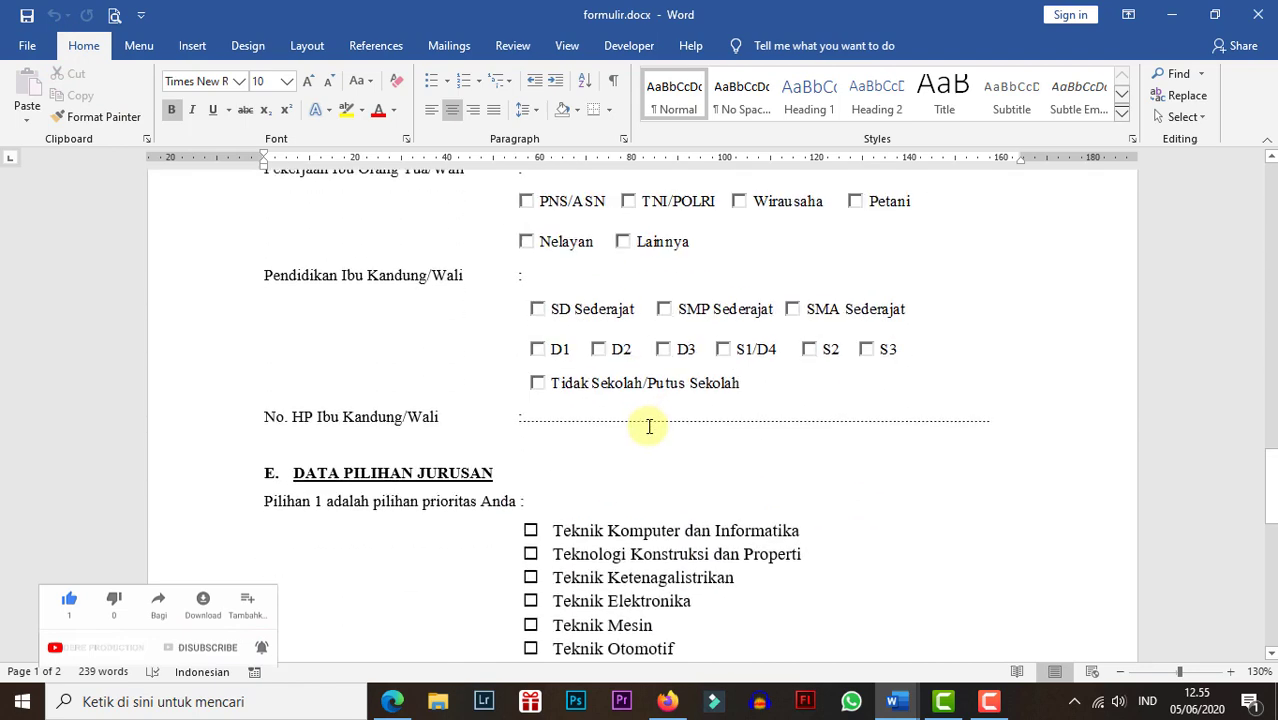
scroll(649, 441, "up", 6)
scroll(649, 430, "down", 4)
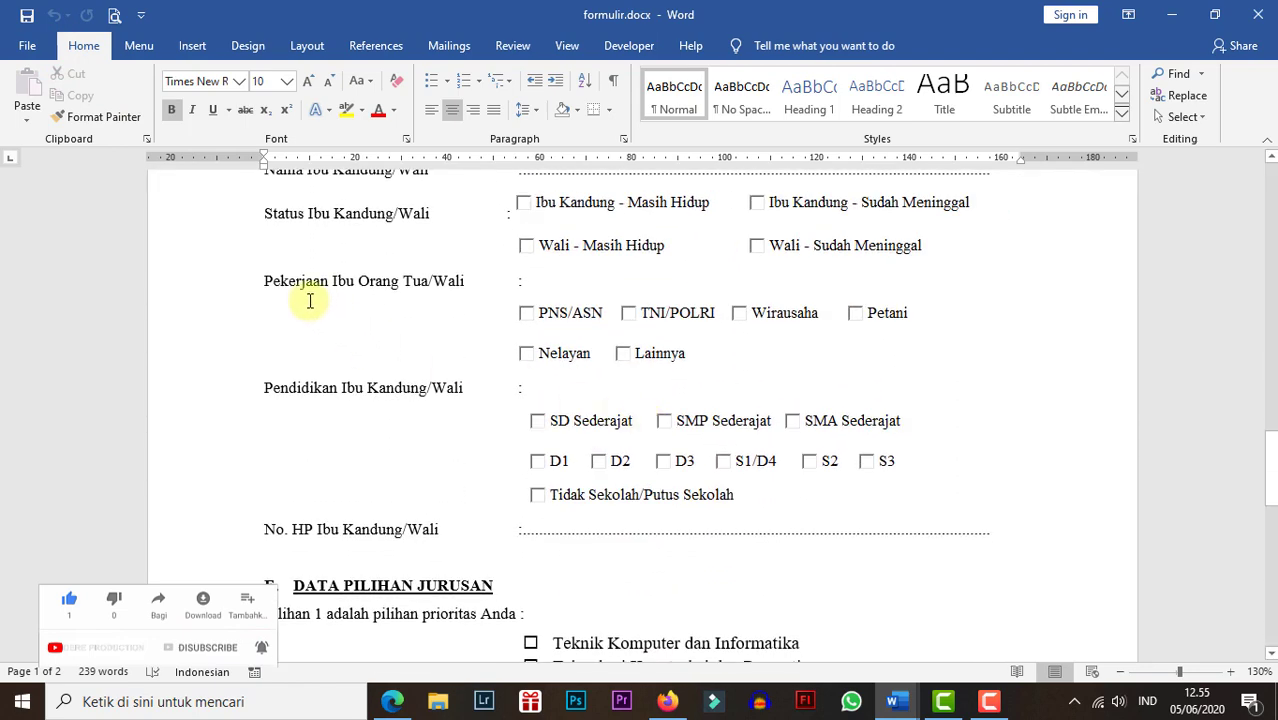
scroll(373, 309, "down", 15)
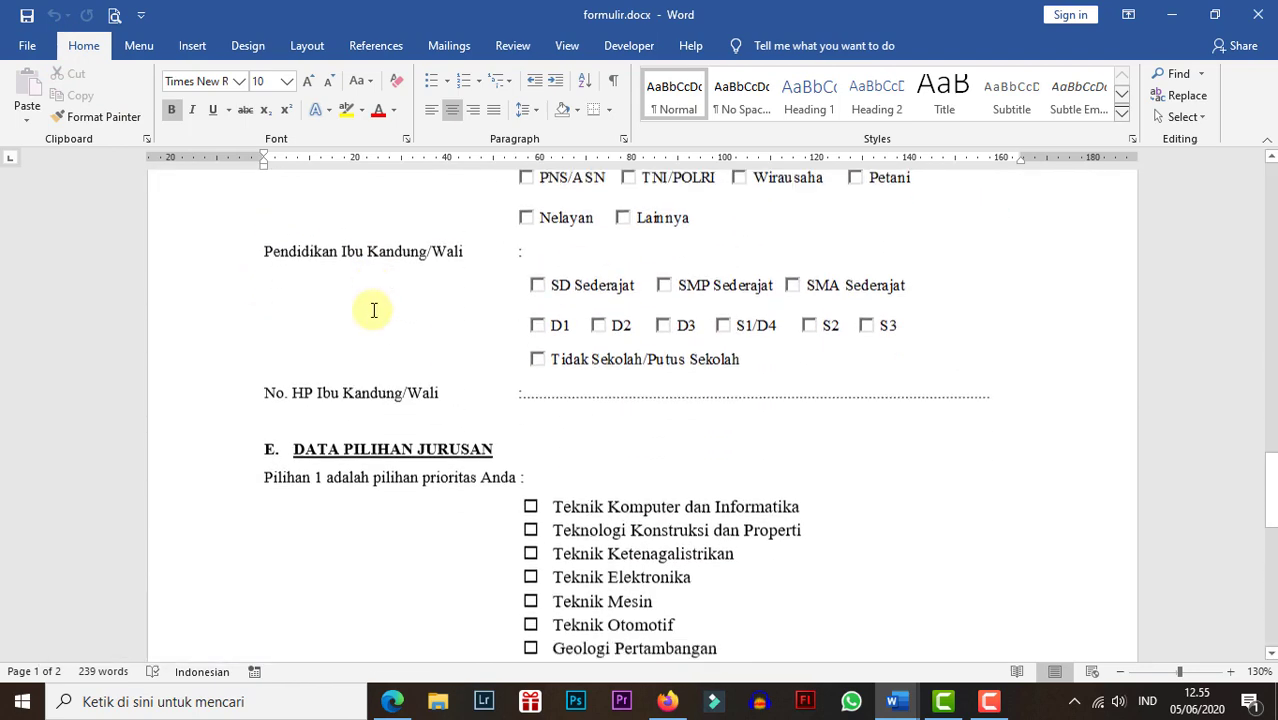
scroll(373, 315, "up", 15)
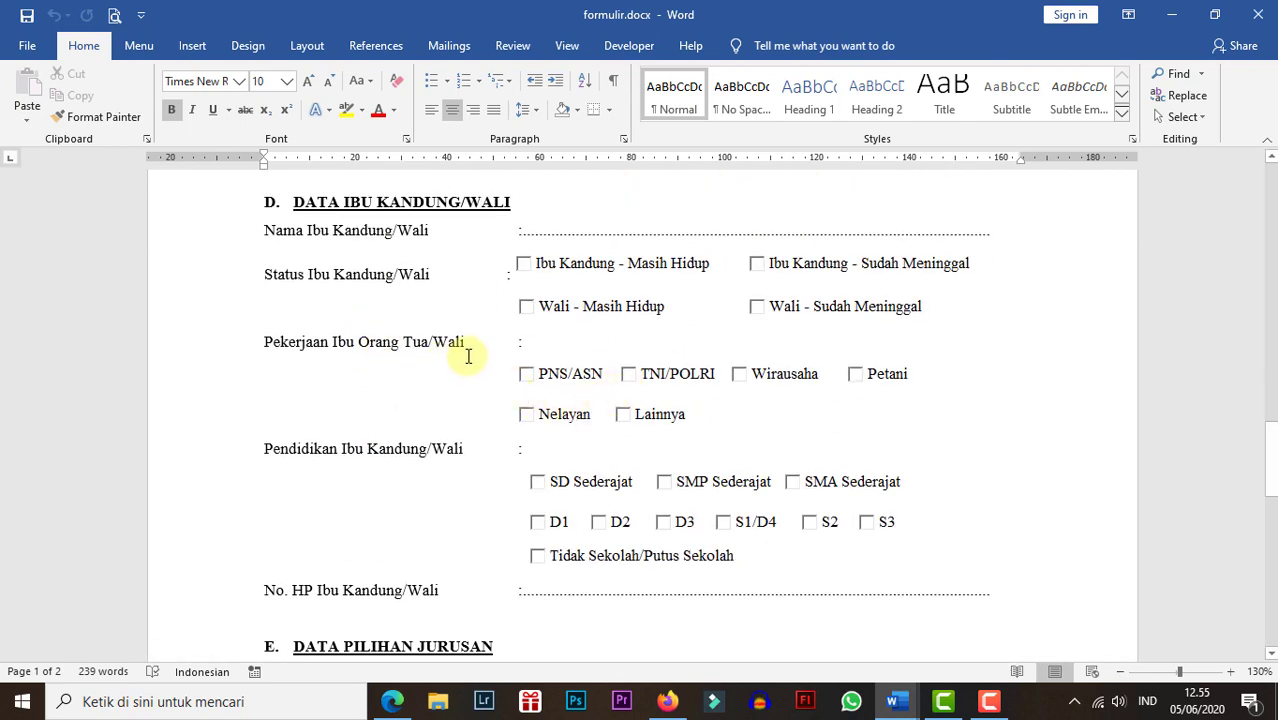
Test the PNS/ASN check box under "Pekerjaan Ibu Orang Tua/Wali" by ticking it and clearing it again.
left_click(556, 372)
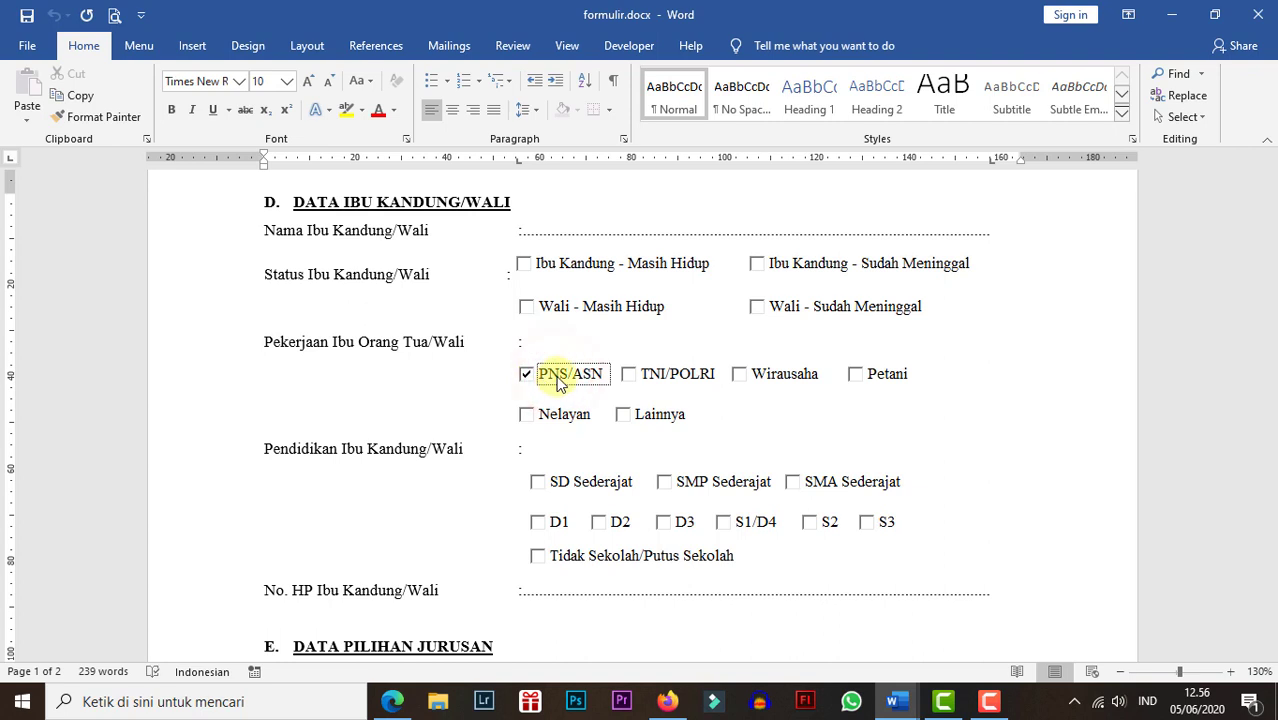
left_click(583, 449)
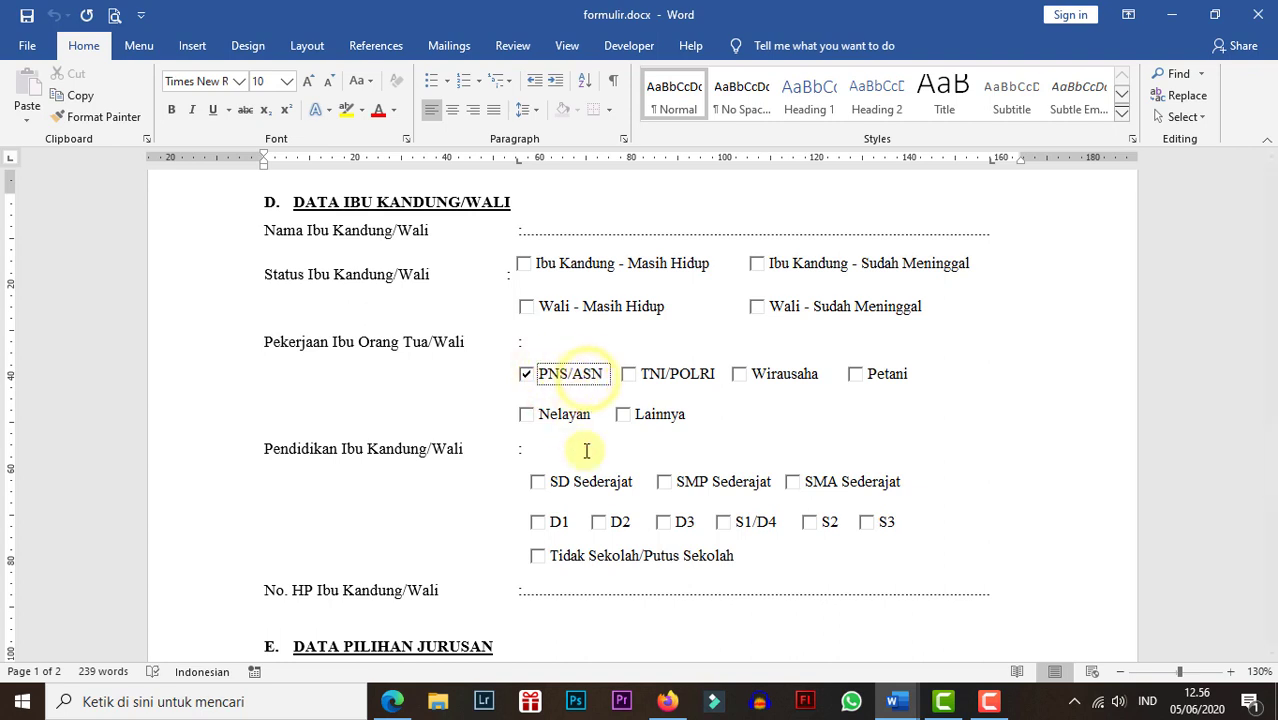
left_click(568, 374)
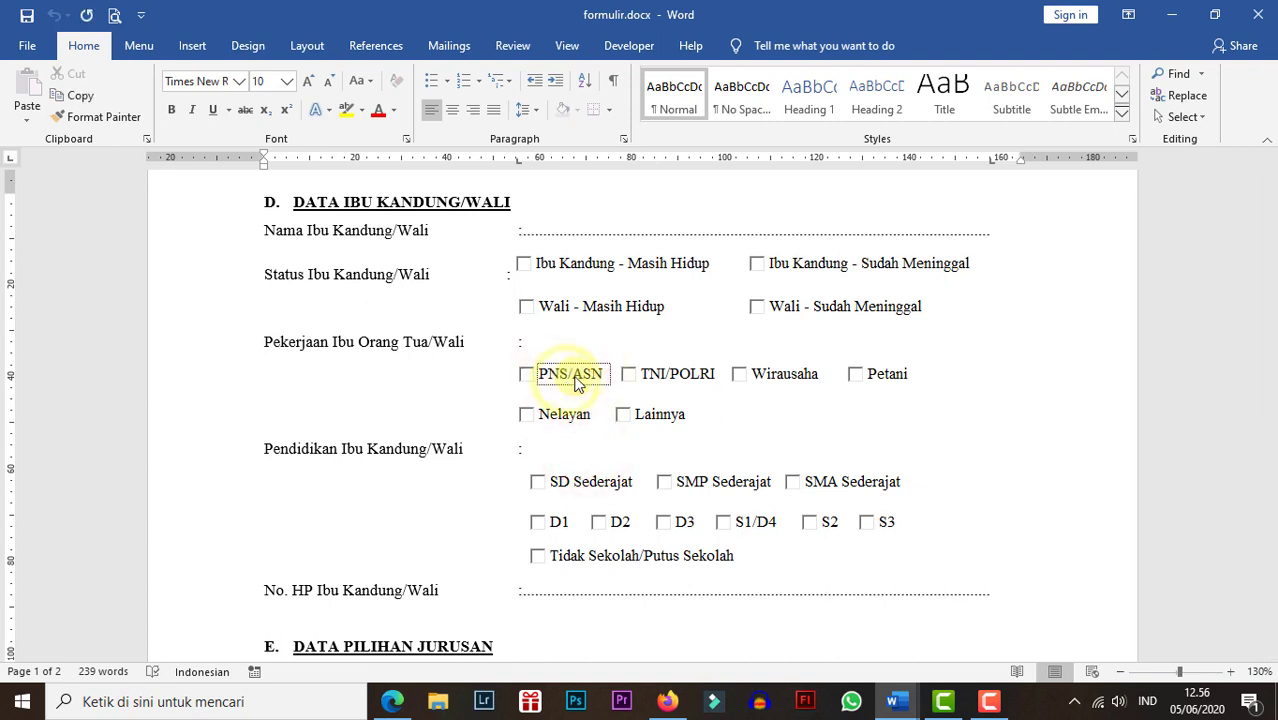
scroll(583, 350, "up", 3)
scroll(582, 355, "down", 2)
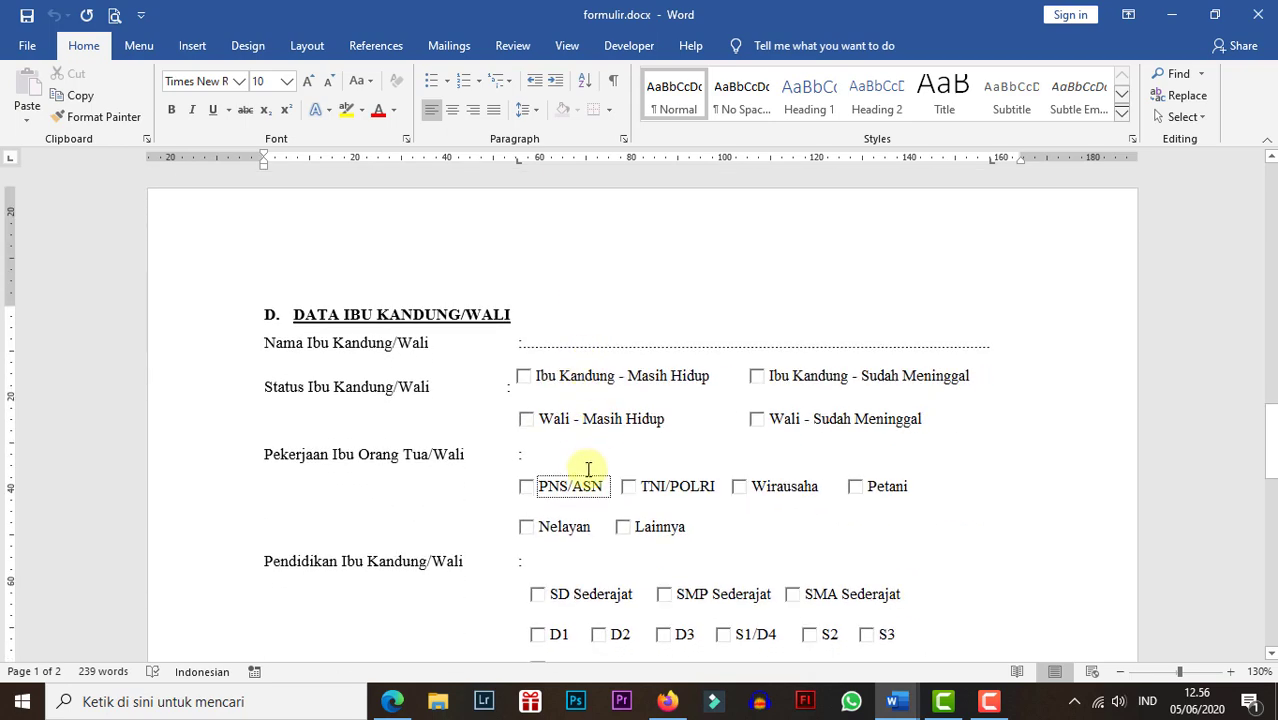
scroll(600, 470, "up", 10)
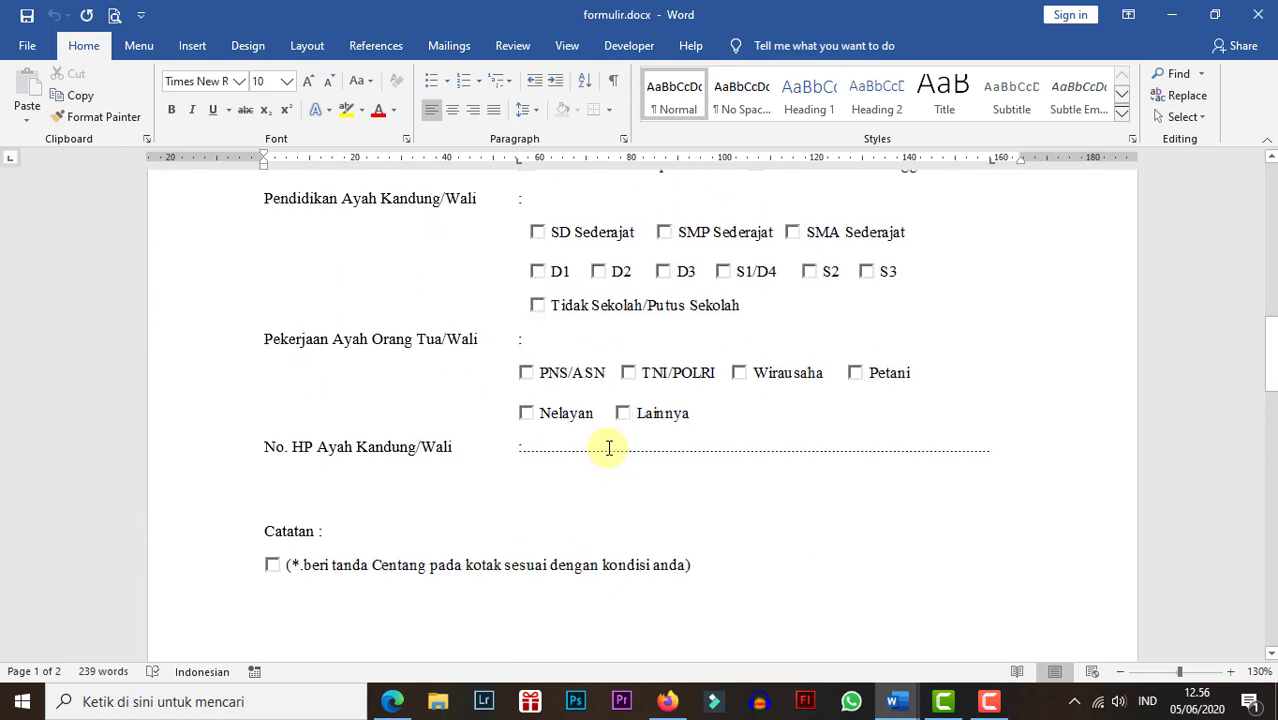
scroll(609, 445, "up", 12)
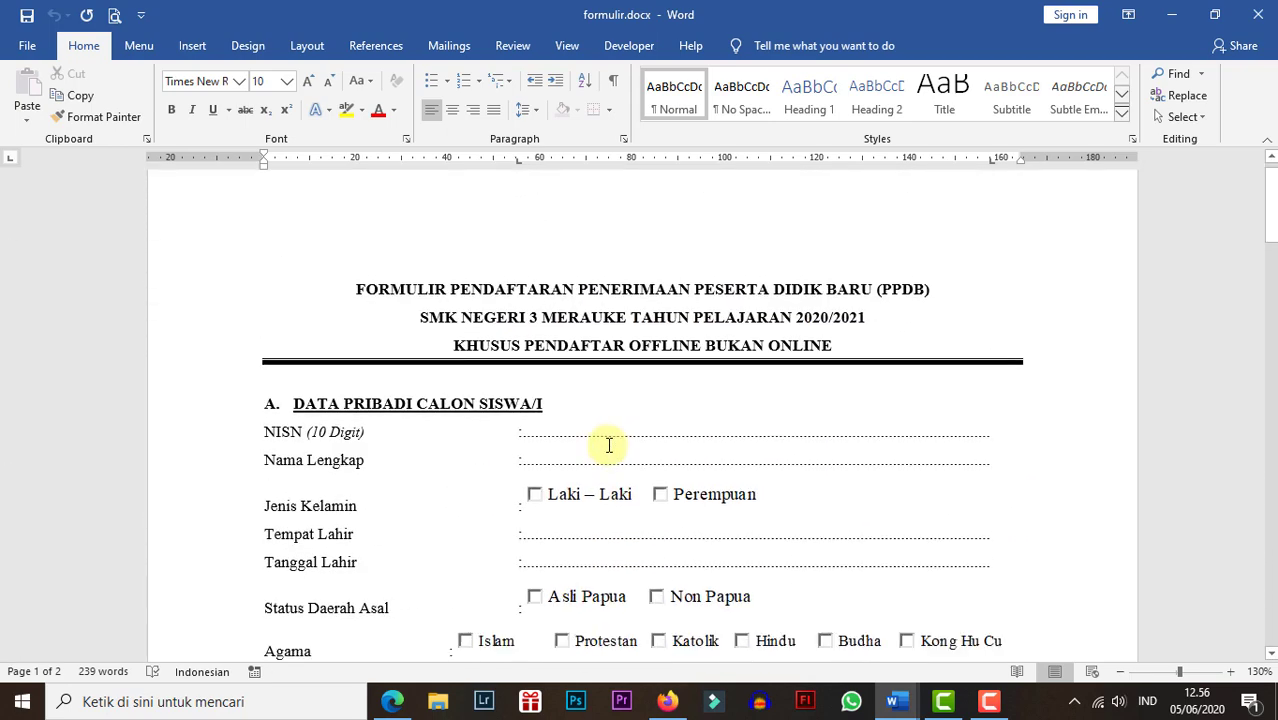
scroll(618, 444, "up", 1)
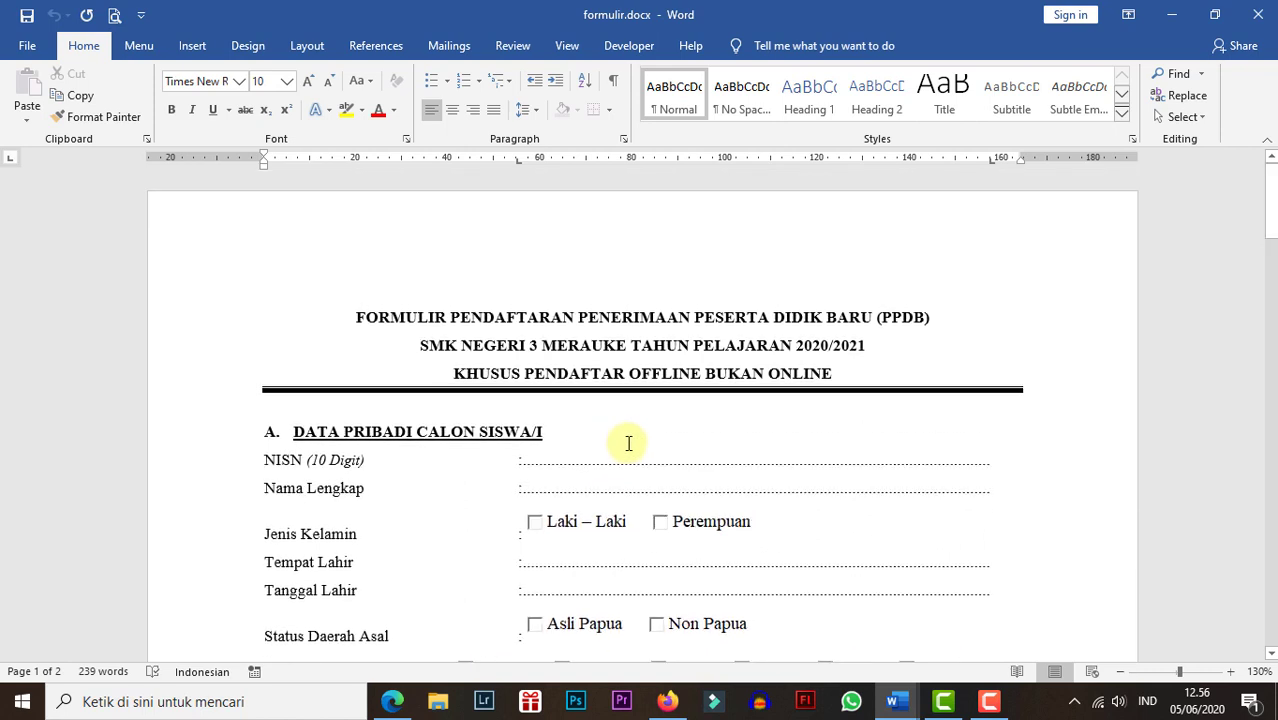